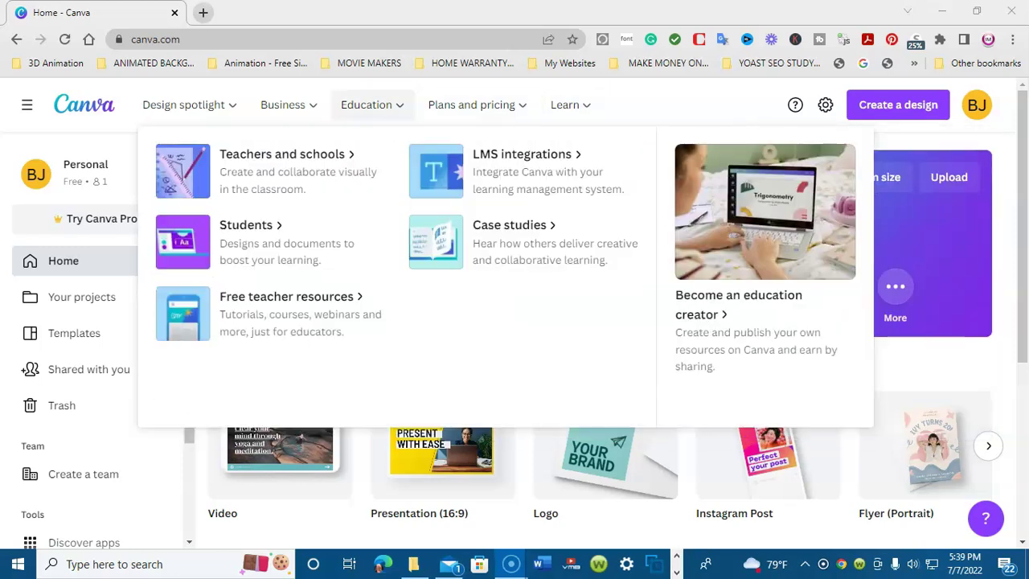
- Look over the Design spotlight, Business, Education, Plans and pricing, and Learn offerings on the home page
{"action": "mouse_move", "coordinate": [189, 106]}
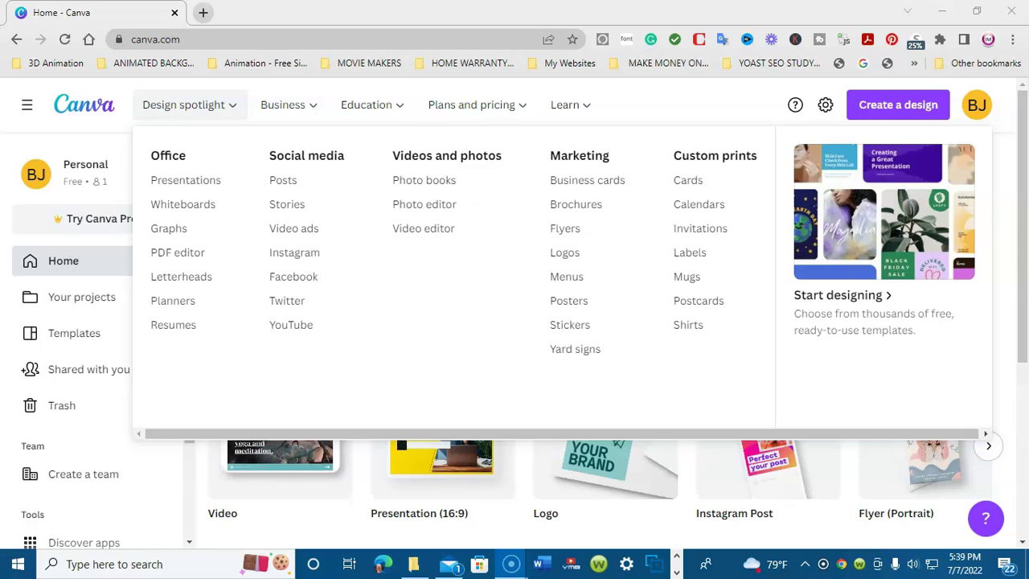
{"action": "mouse_move", "coordinate": [289, 105]}
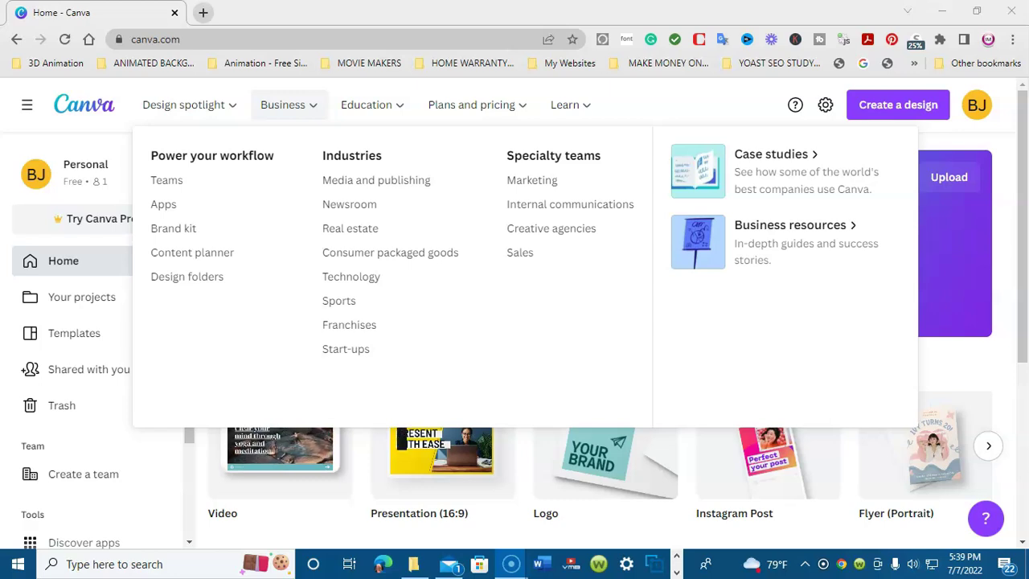
{"action": "mouse_move", "coordinate": [372, 105]}
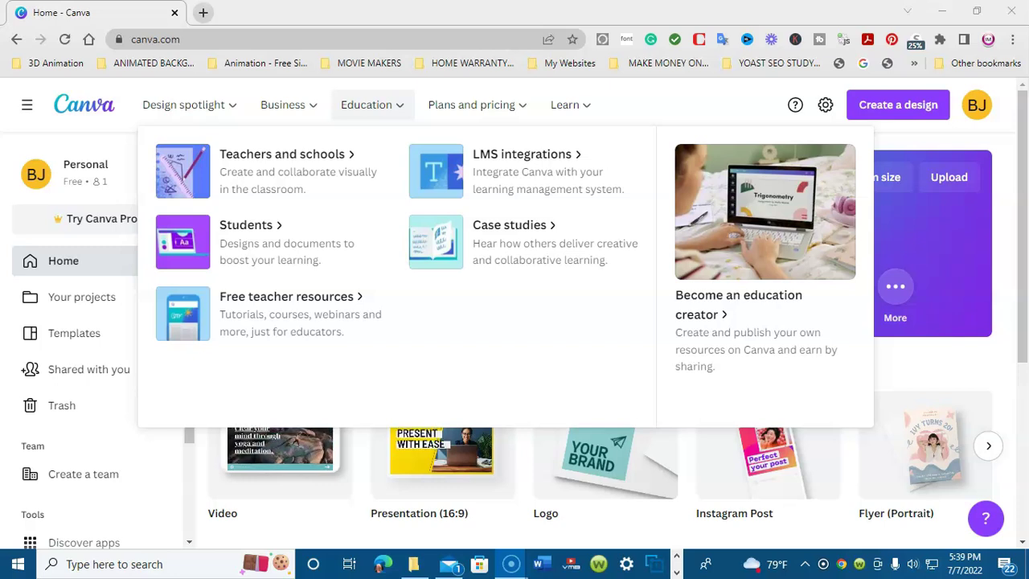
{"action": "mouse_move", "coordinate": [477, 105]}
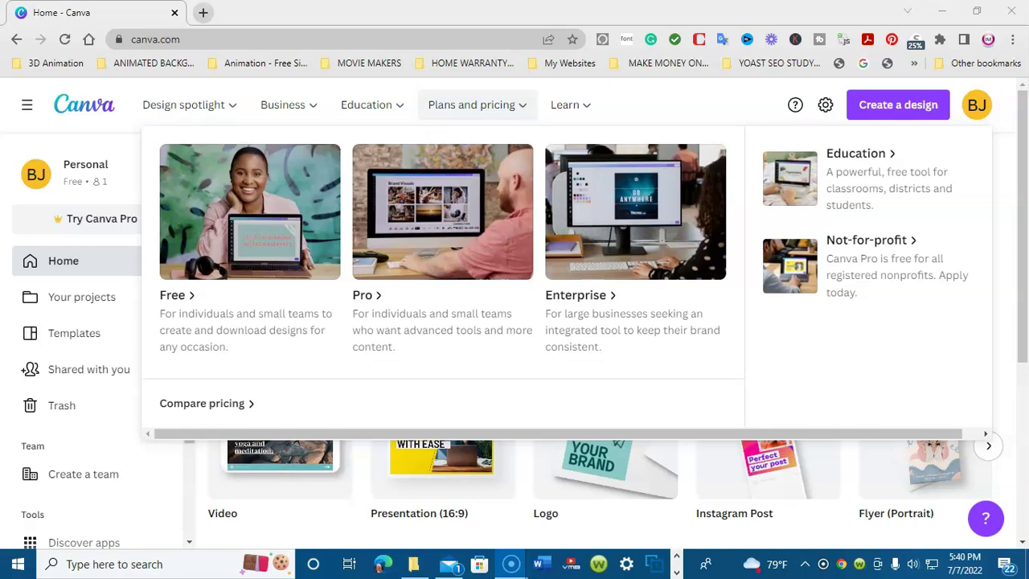
{"action": "mouse_move", "coordinate": [570, 106]}
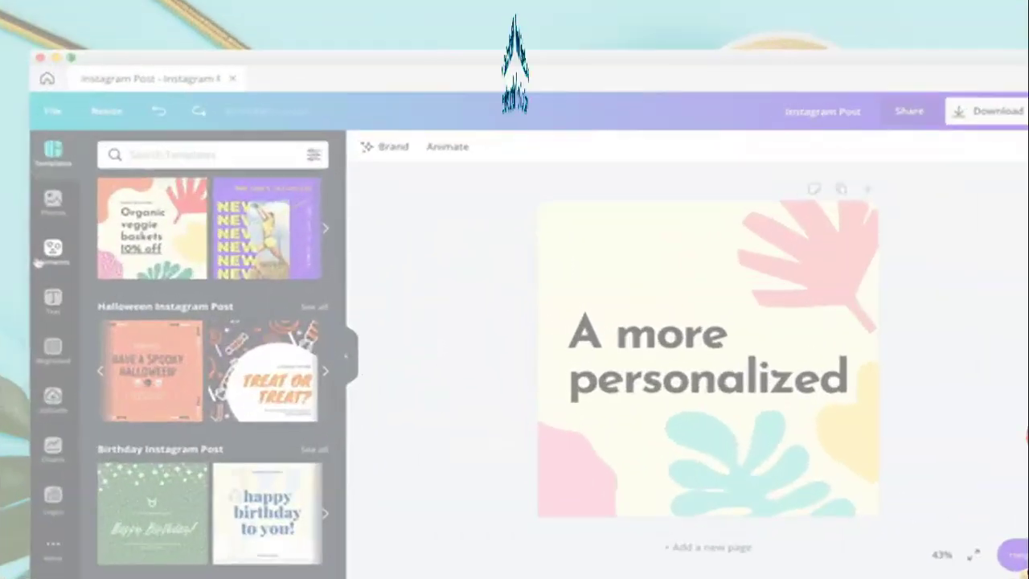
{"action": "left_click", "coordinate": [40, 257]}
{"action": "left_click", "coordinate": [176, 151]}
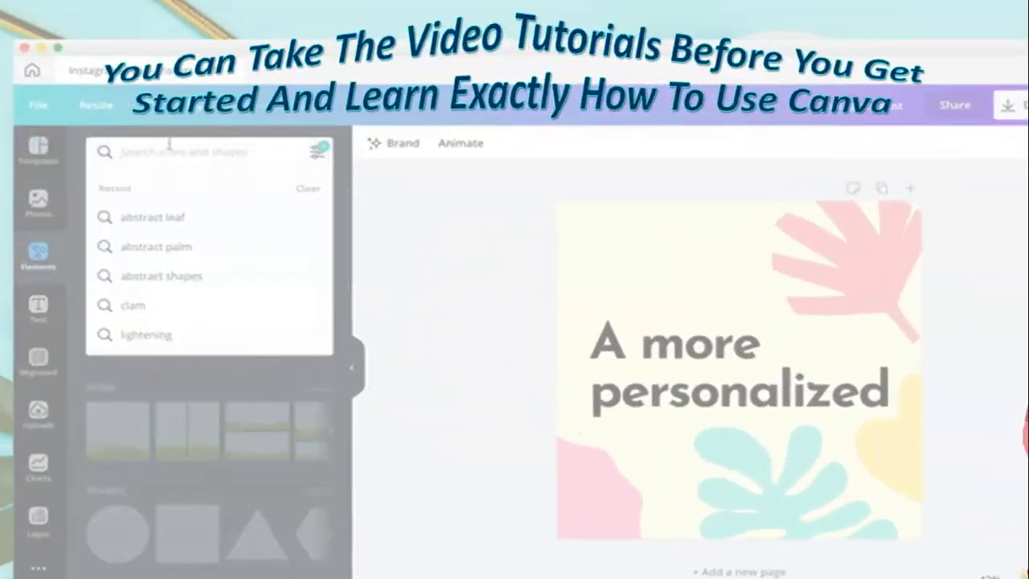
{"action": "type", "text": "abstra"}
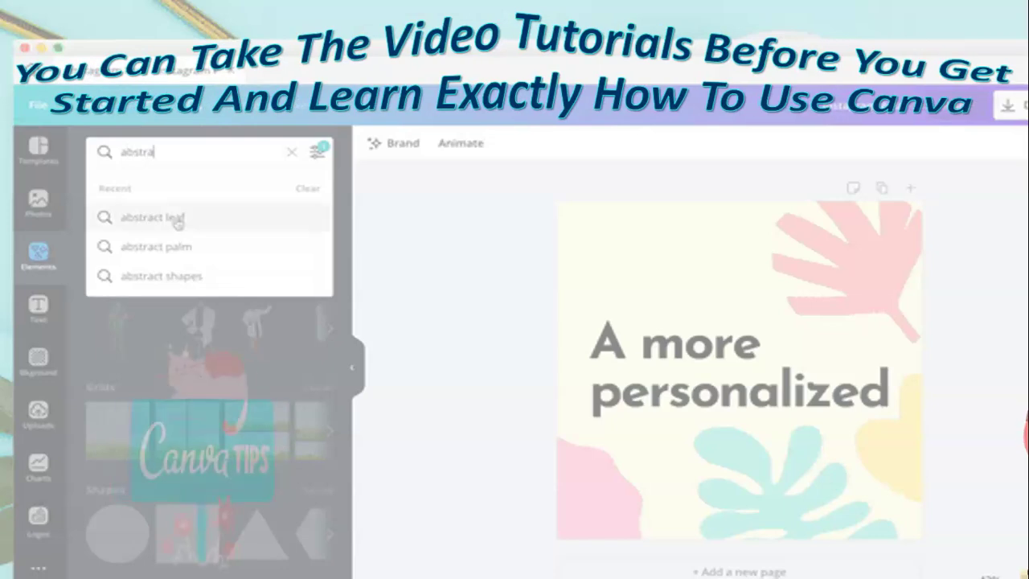
{"action": "left_click", "coordinate": [178, 223]}
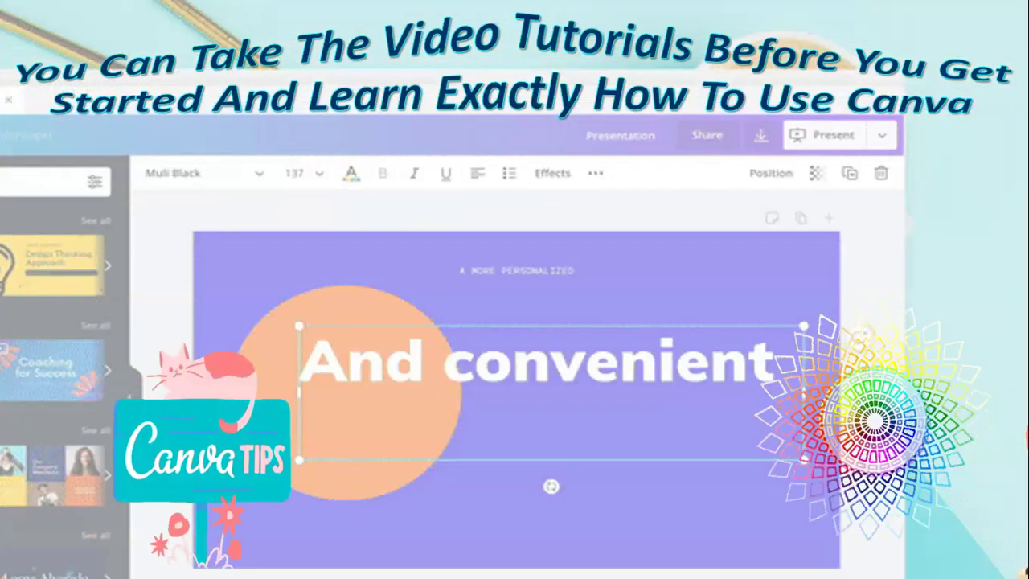
{"action": "type", "text": "way to..."}
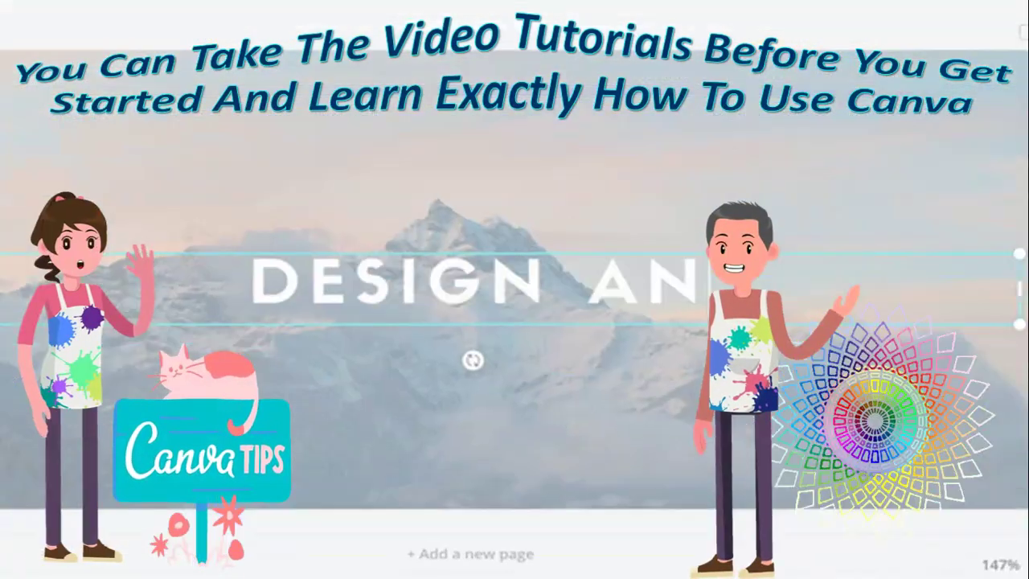
{"action": "type", "text": "YTHING"}
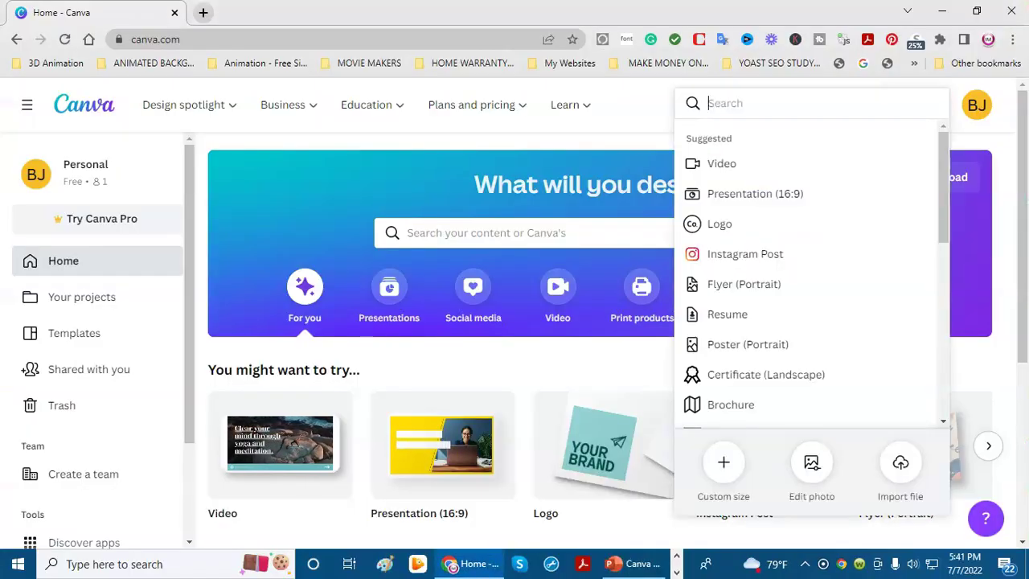
- Create a blank Logo design and check the uploaded images, videos, audio and the available media upload sources
{"action": "left_click", "coordinate": [719, 224]}
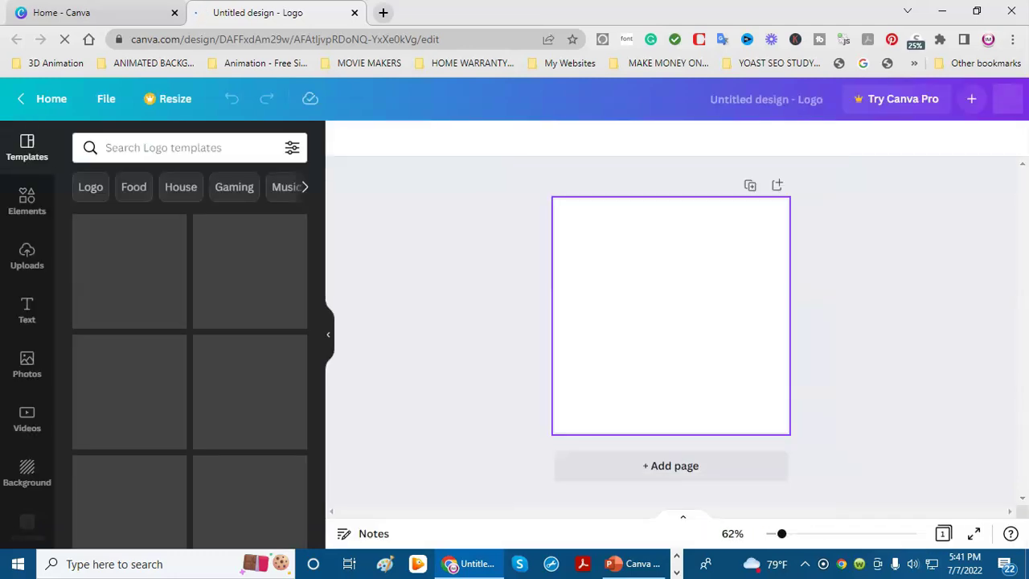
{"action": "left_click", "coordinate": [26, 256]}
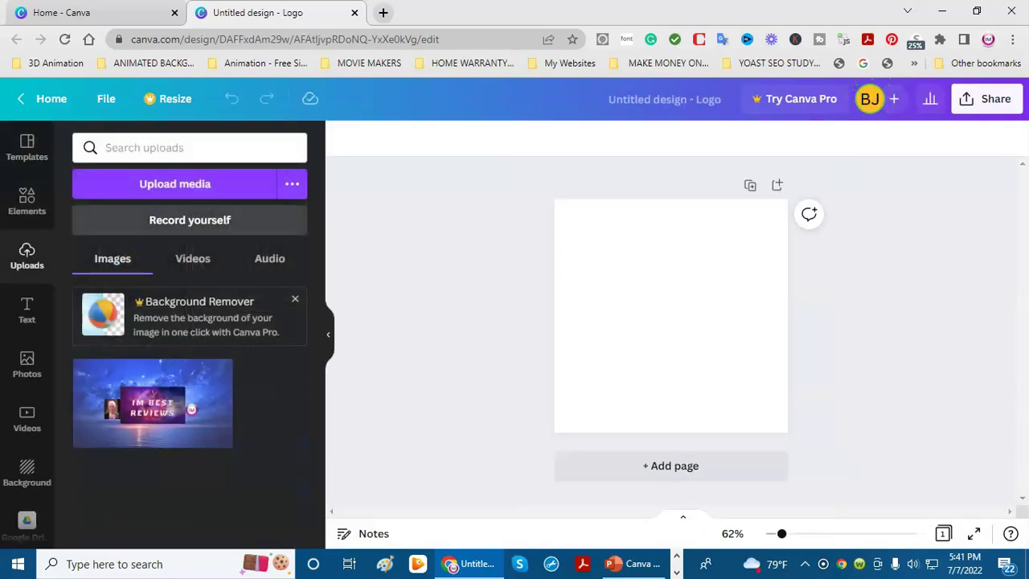
{"action": "left_click", "coordinate": [193, 259]}
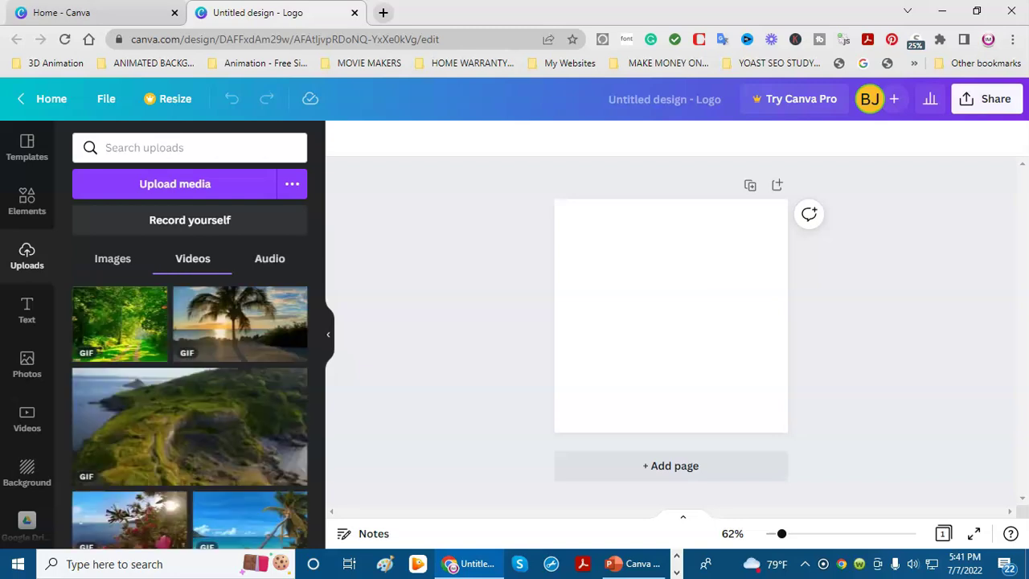
{"action": "left_click", "coordinate": [269, 258]}
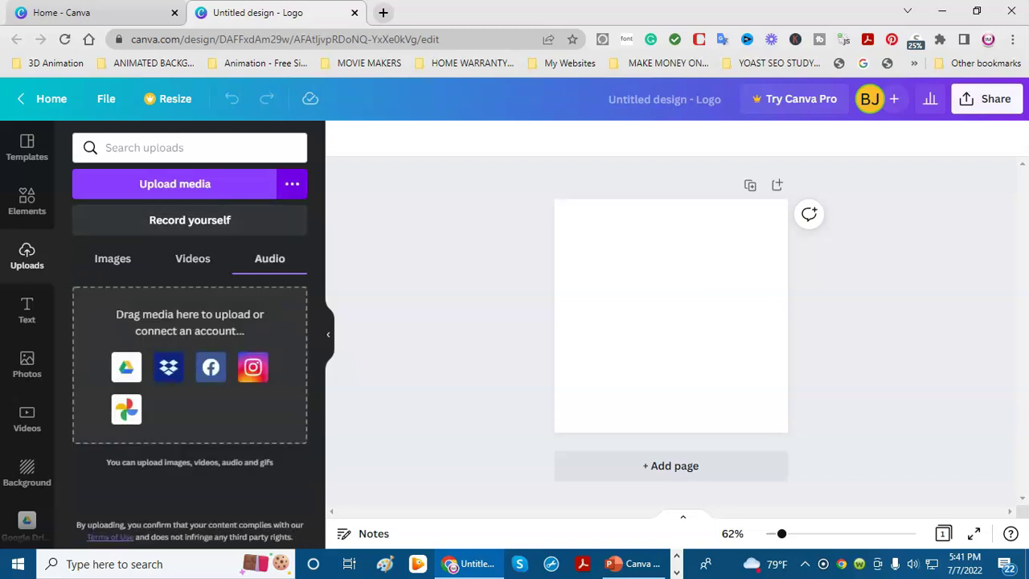
{"action": "left_click", "coordinate": [292, 183]}
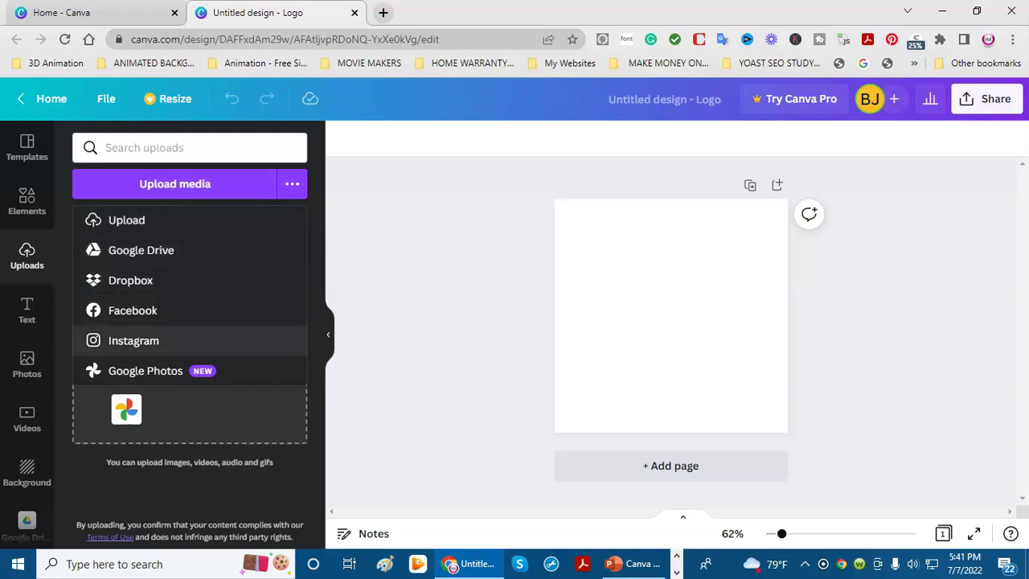
- Look through the text styles, photos, videos and backgrounds offered for the design
{"action": "left_click", "coordinate": [26, 310]}
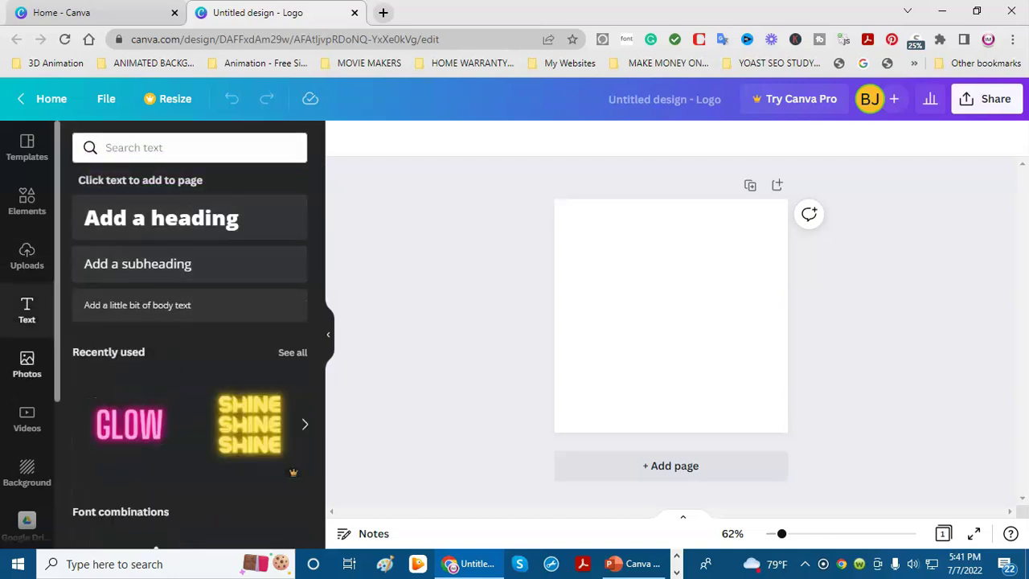
{"action": "left_click", "coordinate": [27, 363]}
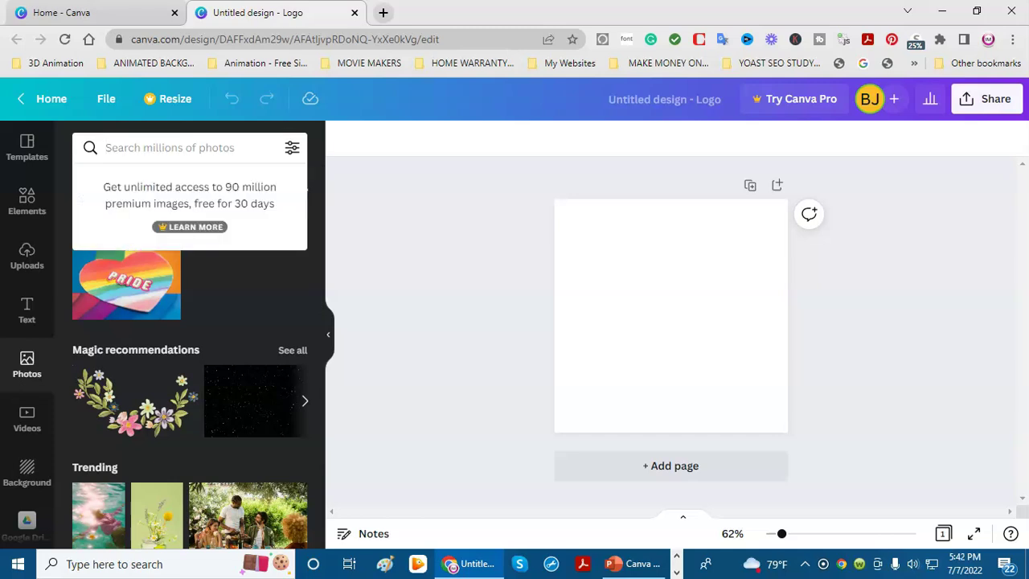
{"action": "left_click", "coordinate": [189, 148]}
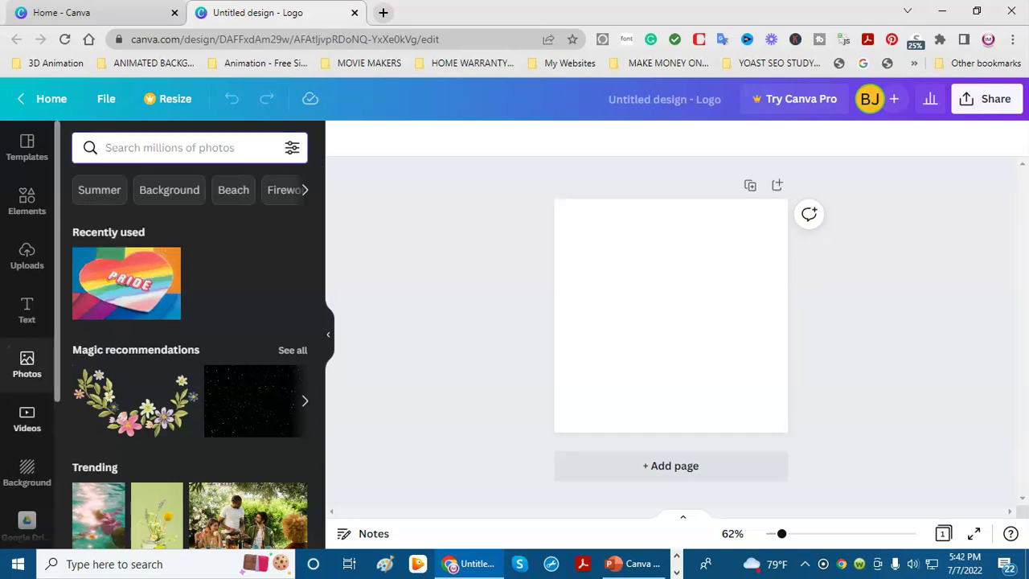
{"action": "left_click", "coordinate": [26, 418]}
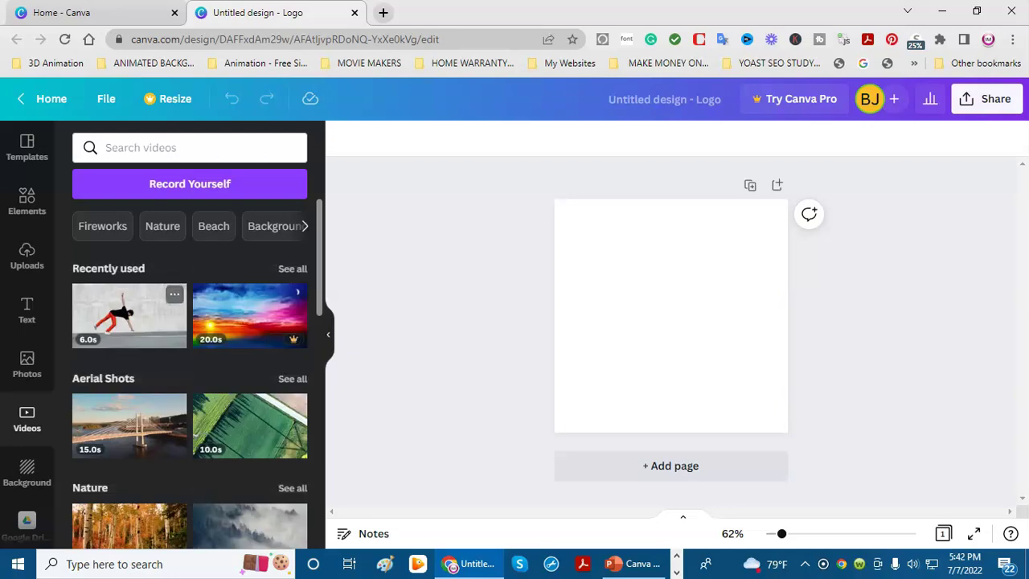
{"action": "scroll", "coordinate": [190, 369], "scroll_direction": "down", "scroll_amount": 2}
{"action": "left_click", "coordinate": [27, 473]}
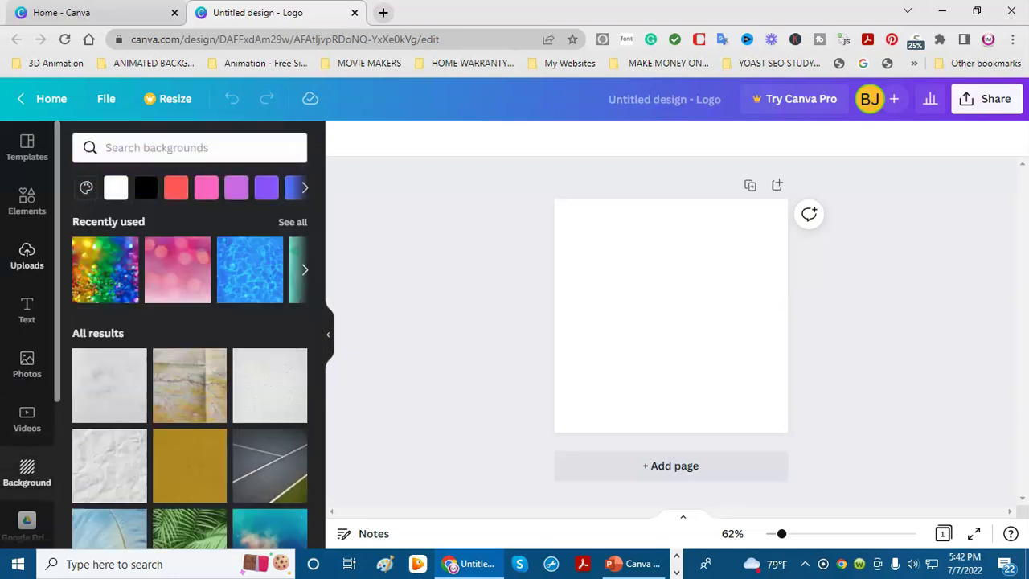
- Place the uploaded IM Best Reviews image on the page and extend its upper edge slightly to make it taller
{"action": "left_click", "coordinate": [27, 255]}
{"action": "left_click", "coordinate": [113, 259]}
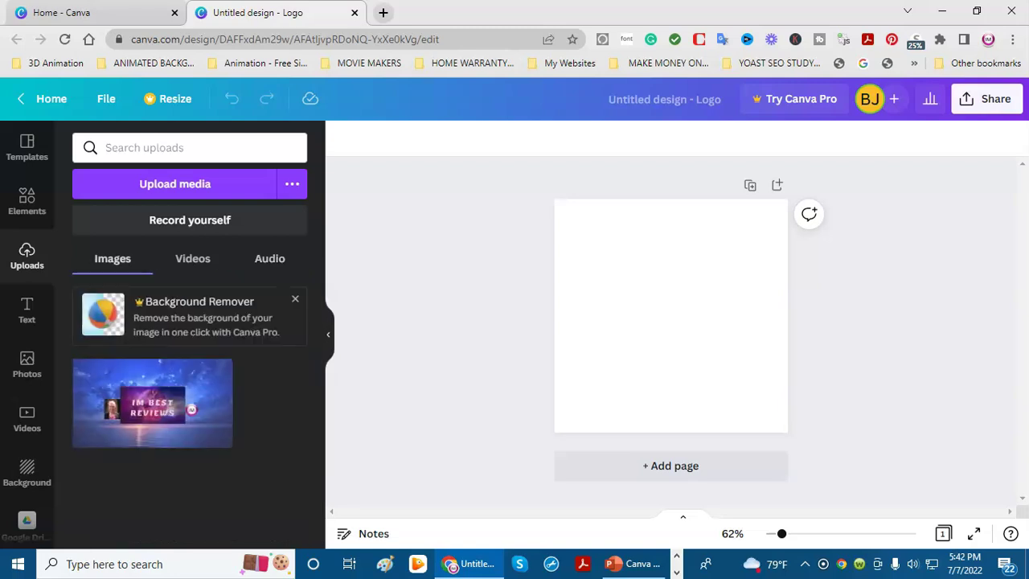
{"action": "left_click", "coordinate": [153, 403]}
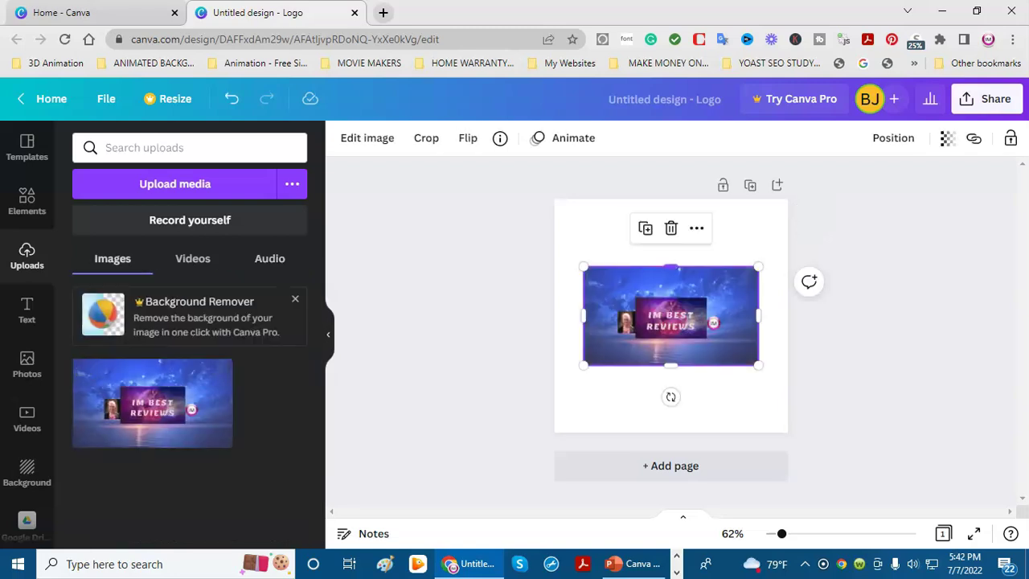
{"action": "left_click_drag", "start_coordinate": [671, 266], "coordinate": [670, 253]}
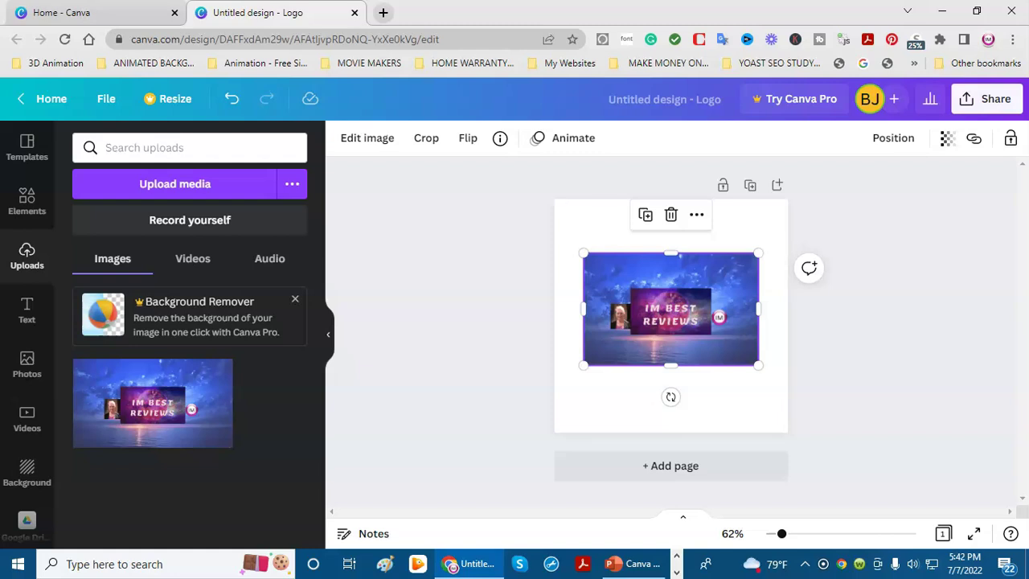
- Apply the recently used pink bokeh background behind the image and select the image again
{"action": "left_click", "coordinate": [26, 473]}
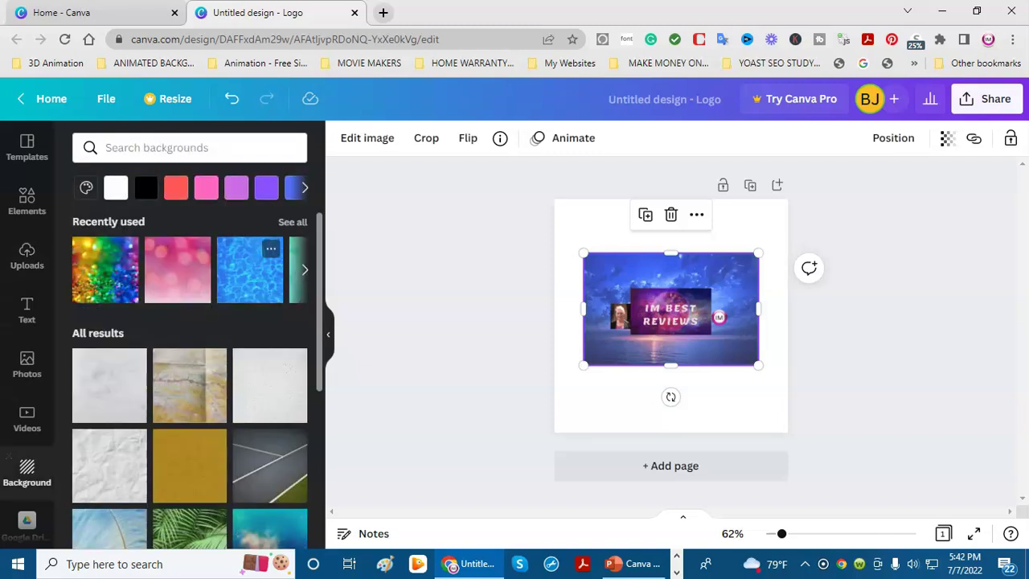
{"action": "left_click", "coordinate": [177, 269]}
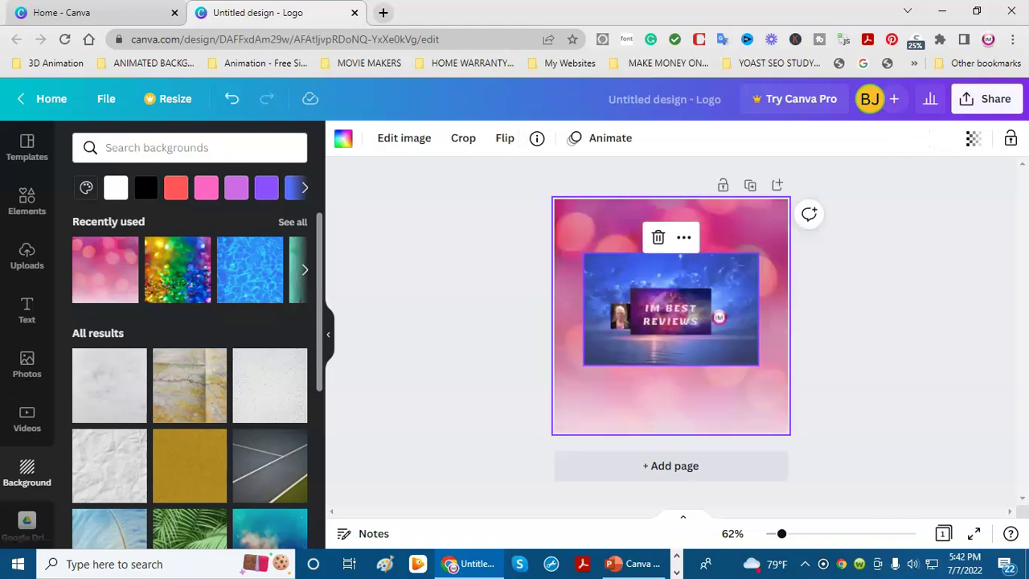
{"action": "left_click", "coordinate": [670, 309]}
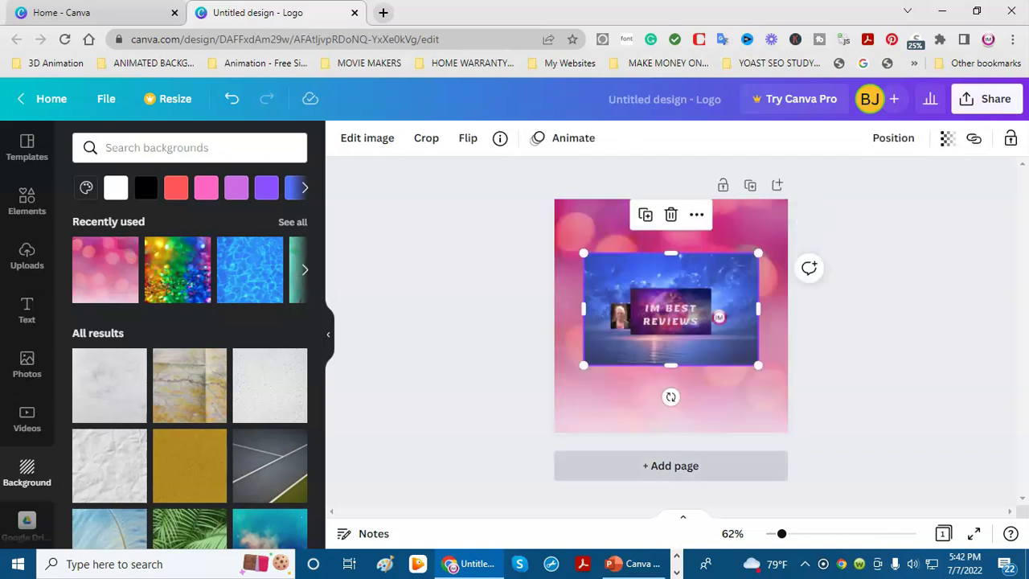
- Add a second page and place the recently used pink neon GLOW text style on it
{"action": "left_click", "coordinate": [670, 466]}
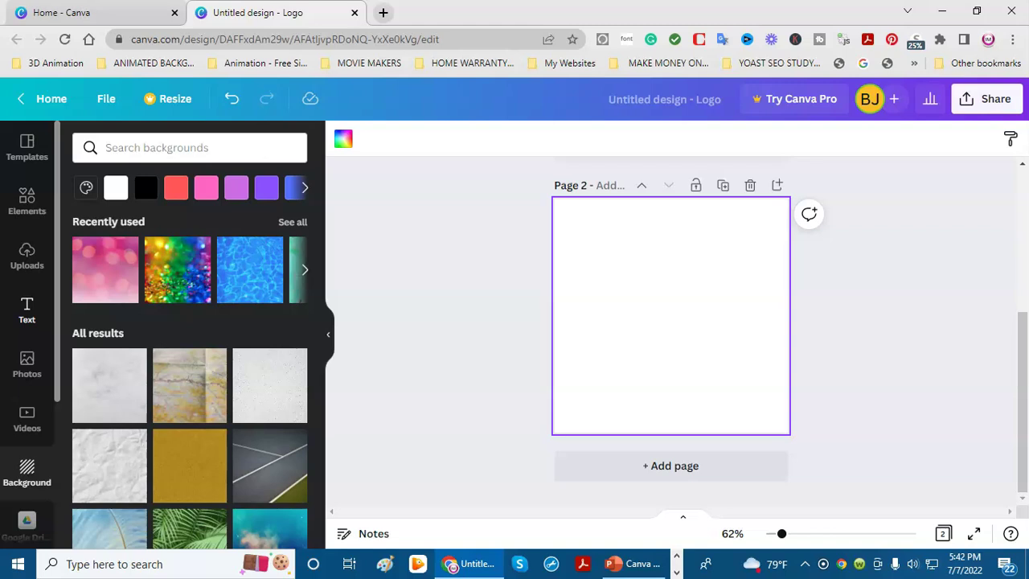
{"action": "left_click", "coordinate": [27, 310]}
{"action": "left_click", "coordinate": [129, 424]}
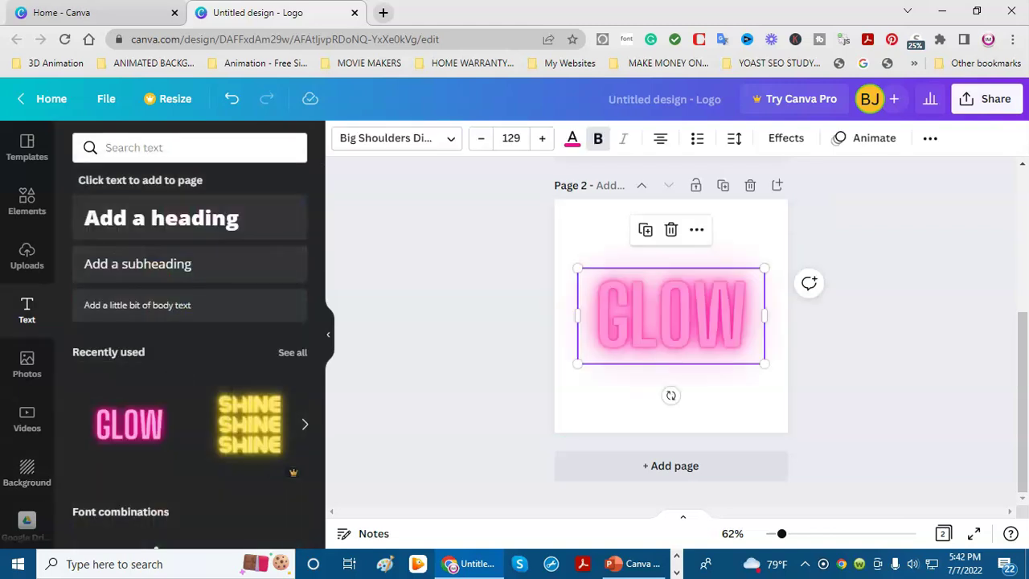
- Replace the neon GLOW text on page 2 with "I. M."
{"action": "left_click", "coordinate": [599, 316]}
{"action": "left_click_drag", "start_coordinate": [598, 316], "coordinate": [746, 322]}
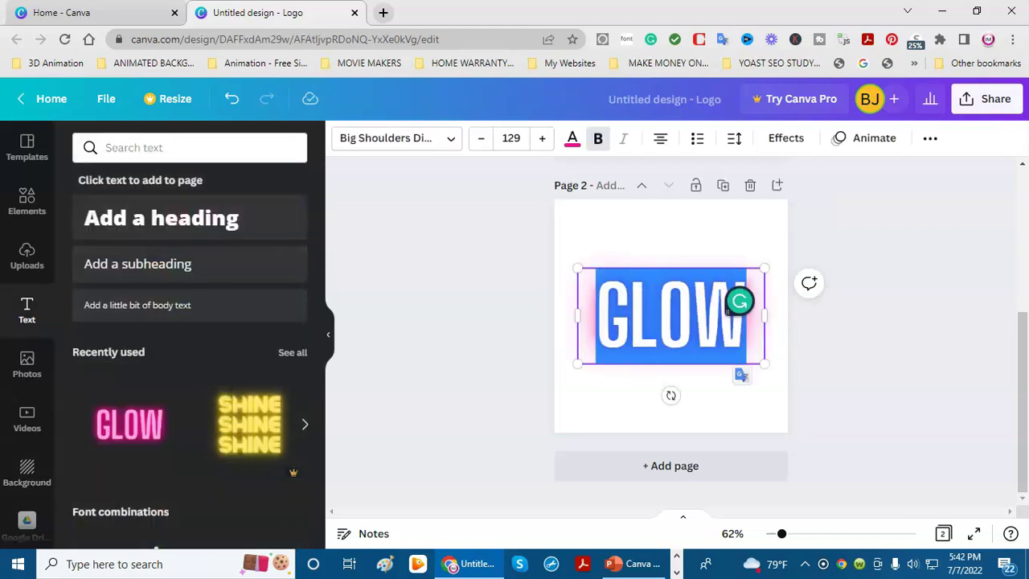
{"action": "type", "text": "I.L"}
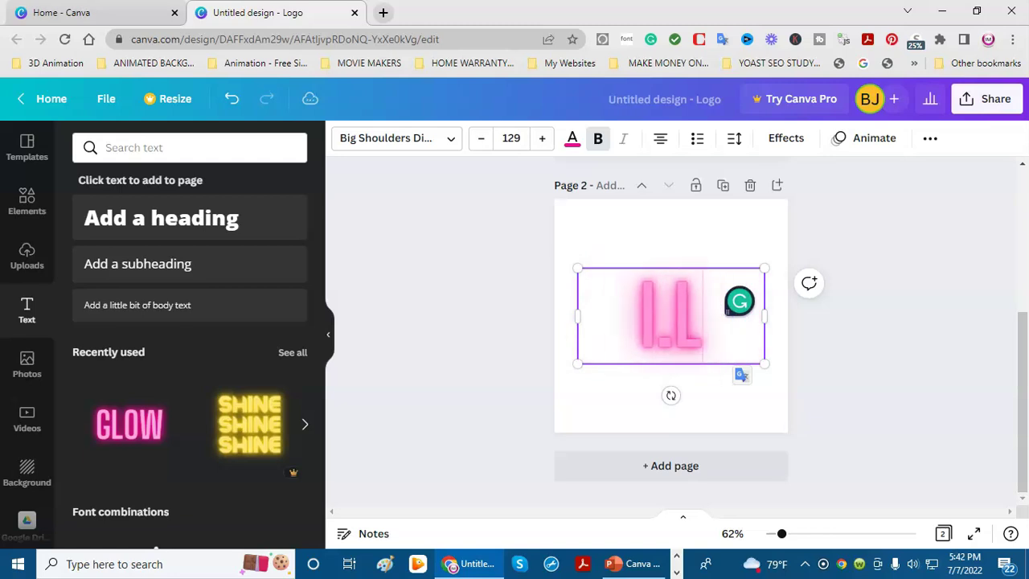
{"action": "key", "text": "BackSpace"}
{"action": "type", "text": "M."}
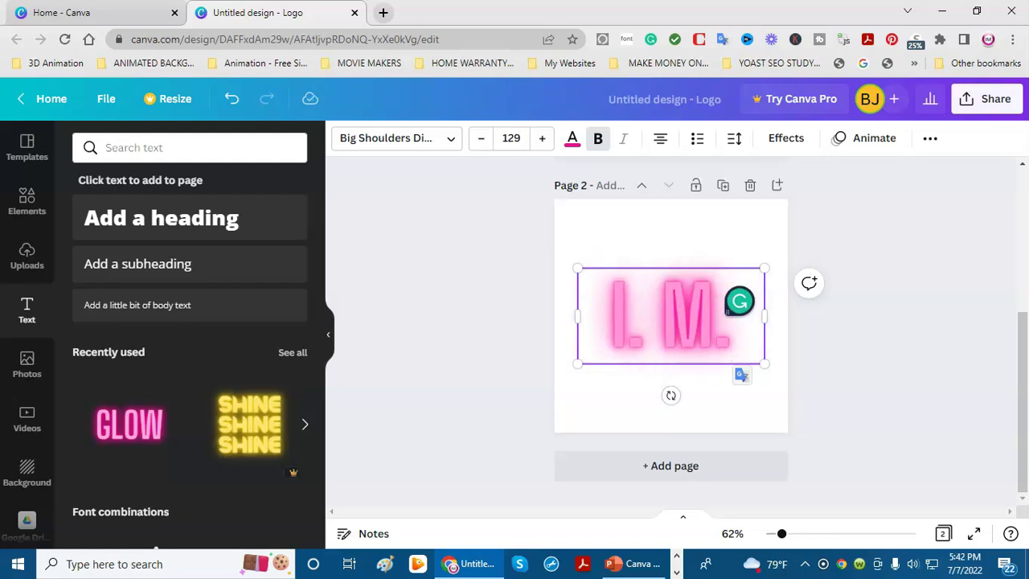
{"action": "left_click_drag", "start_coordinate": [708, 363], "coordinate": [708, 364]}
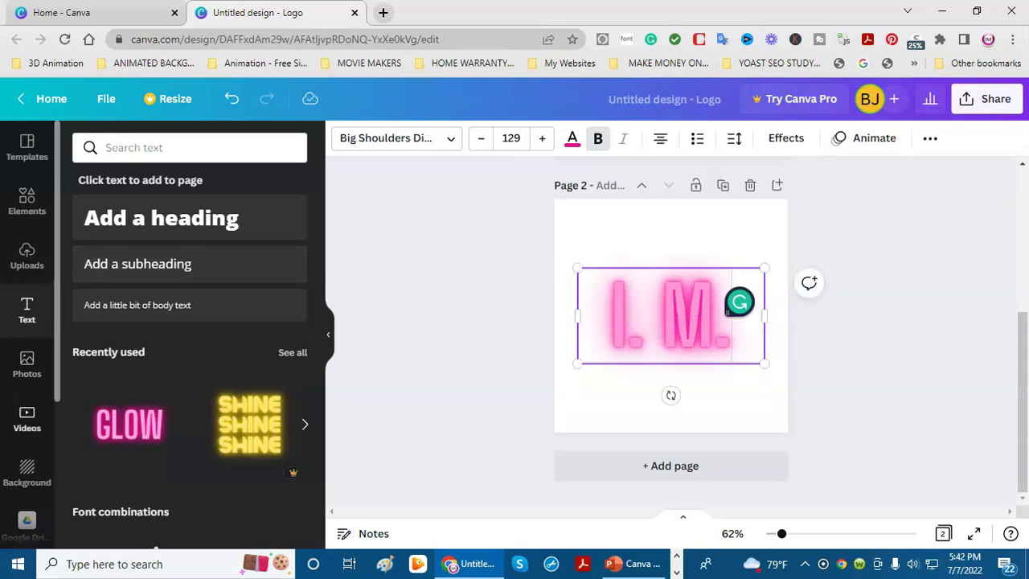
- Set the rainbow glitter image as page 2's background and apply the Burst text animation to the "I. M." text
{"action": "left_click", "coordinate": [27, 473]}
{"action": "left_click", "coordinate": [177, 269]}
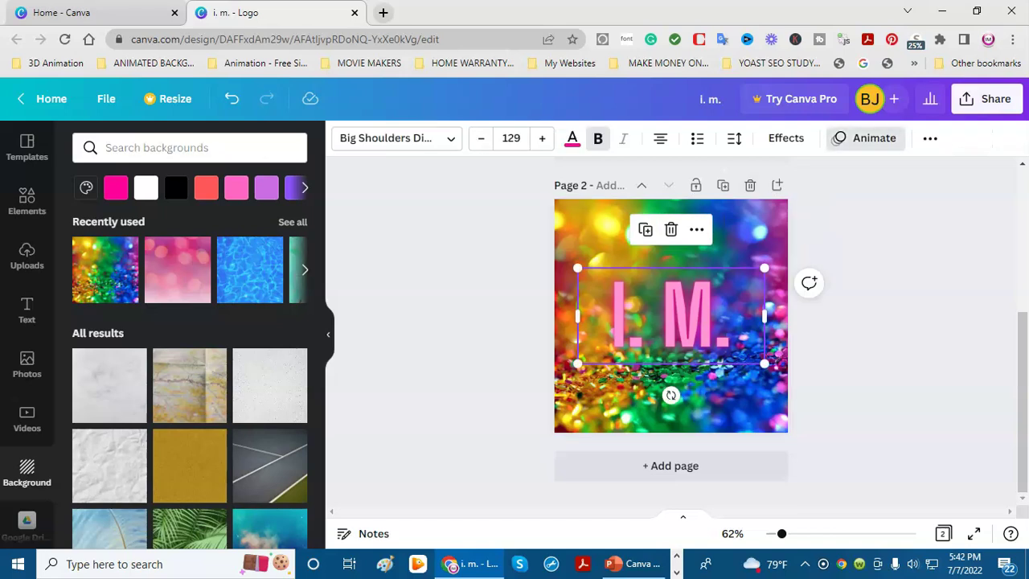
{"action": "left_click", "coordinate": [874, 137]}
{"action": "scroll", "coordinate": [268, 241], "scroll_direction": "down", "scroll_amount": 3}
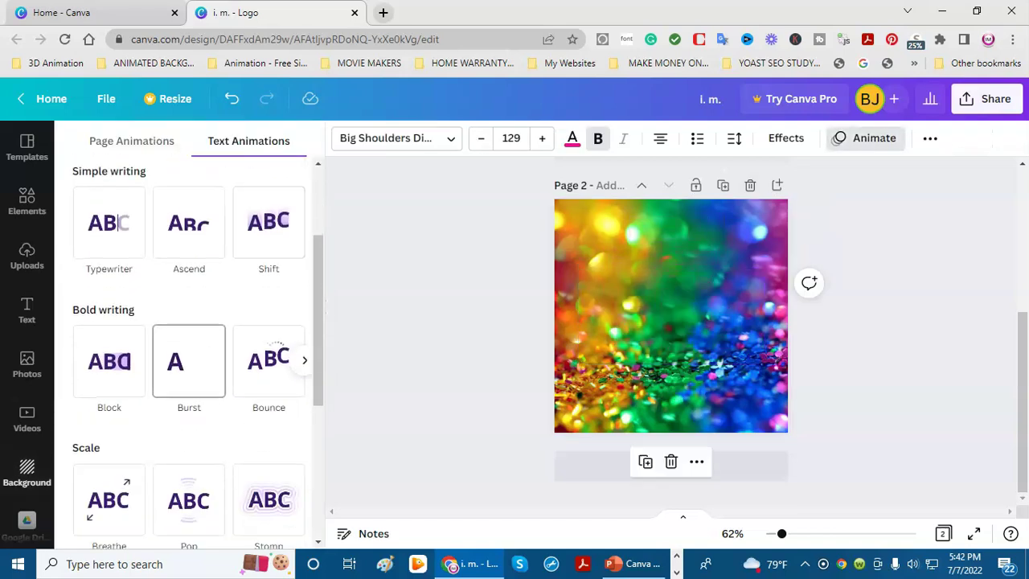
{"action": "left_click", "coordinate": [189, 362]}
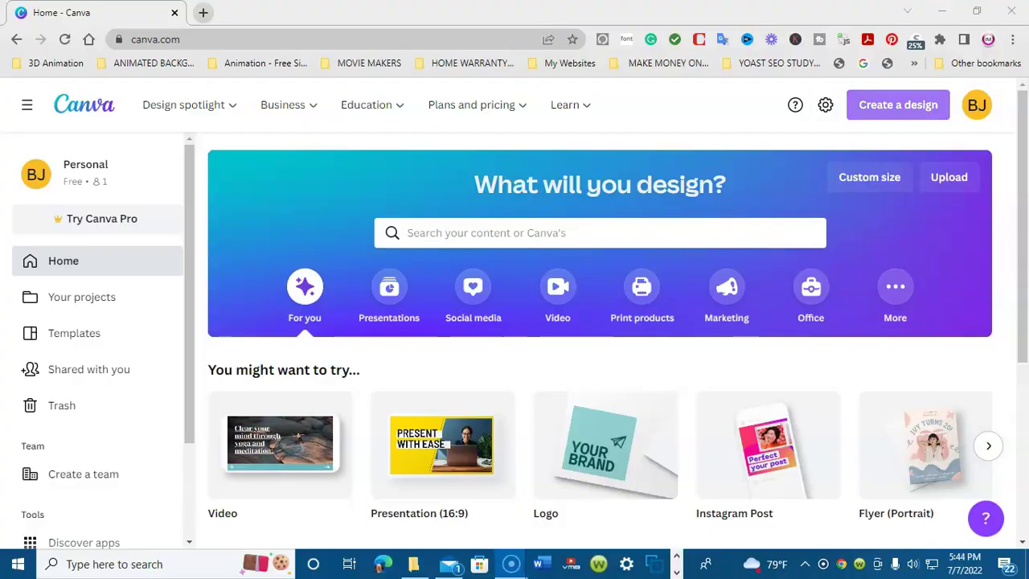
- Create an Instagram Post design and apply the recently used turquoise wood background with the carved heart
{"action": "left_click", "coordinate": [899, 104]}
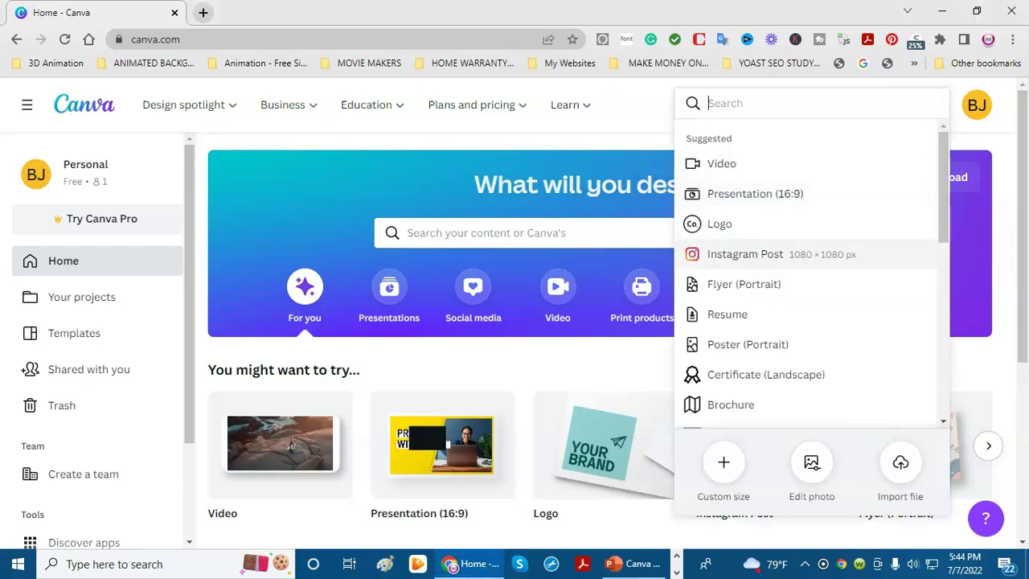
{"action": "left_click", "coordinate": [746, 254]}
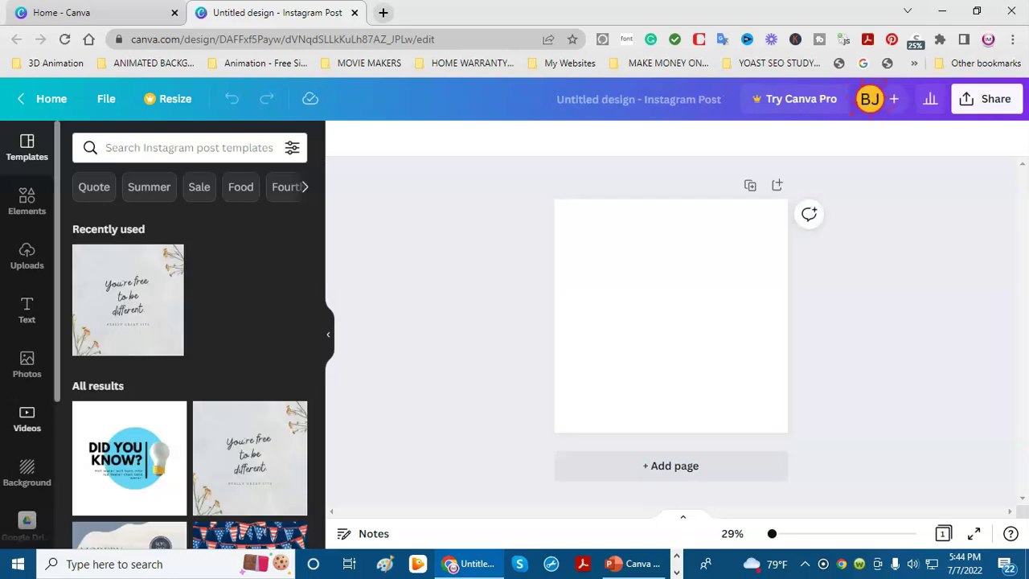
{"action": "left_click", "coordinate": [27, 473]}
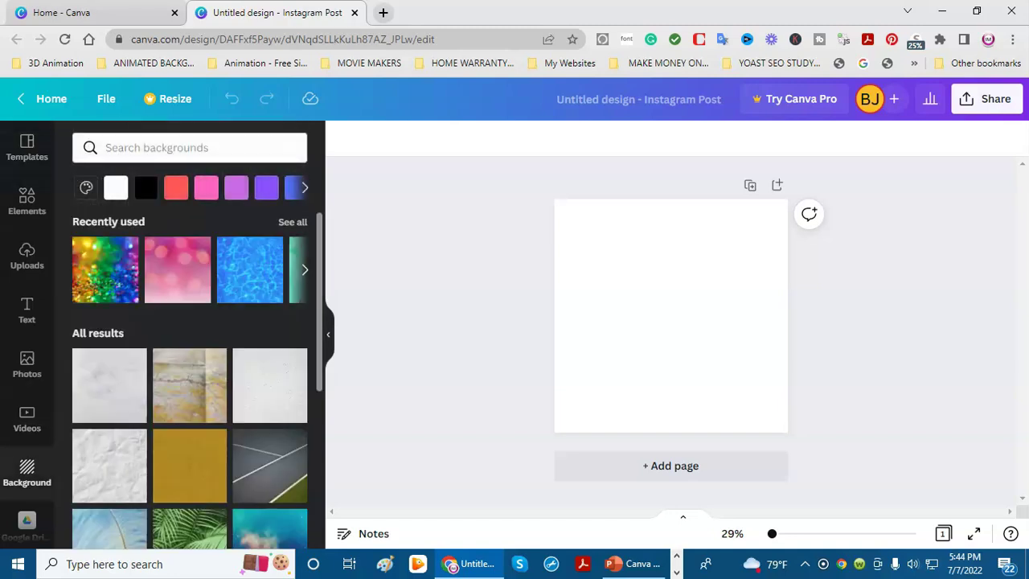
{"action": "left_click", "coordinate": [305, 270]}
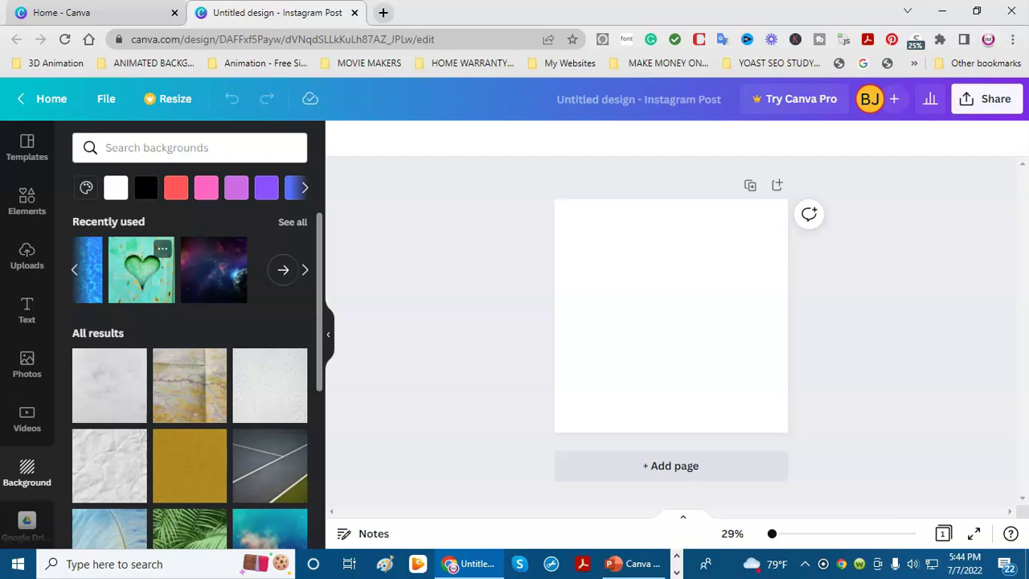
{"action": "left_click", "coordinate": [141, 274]}
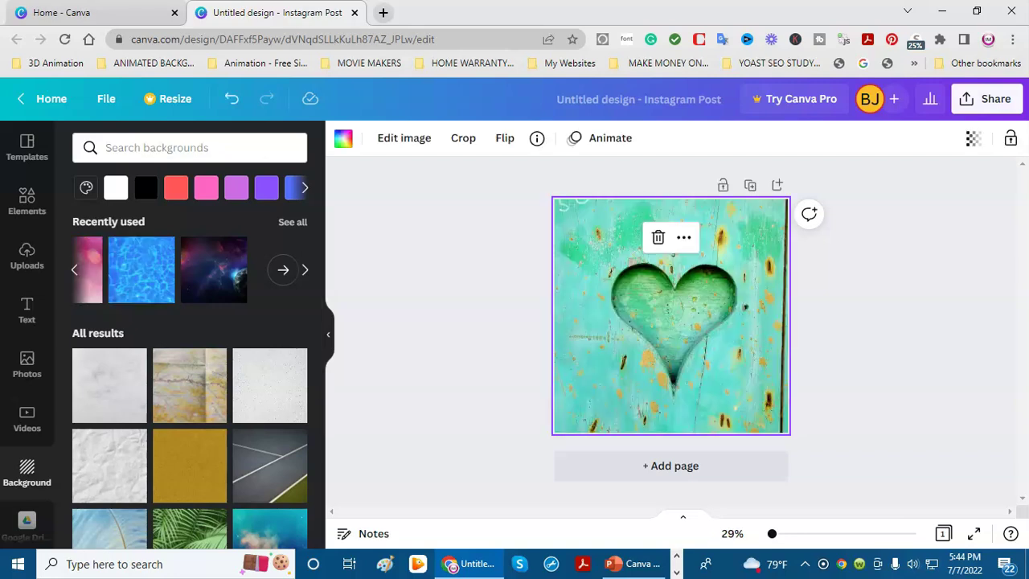
- Add the recently used pink neon GLOW text style and replace its wording with "BE YOURSELF"
{"action": "left_click", "coordinate": [27, 309]}
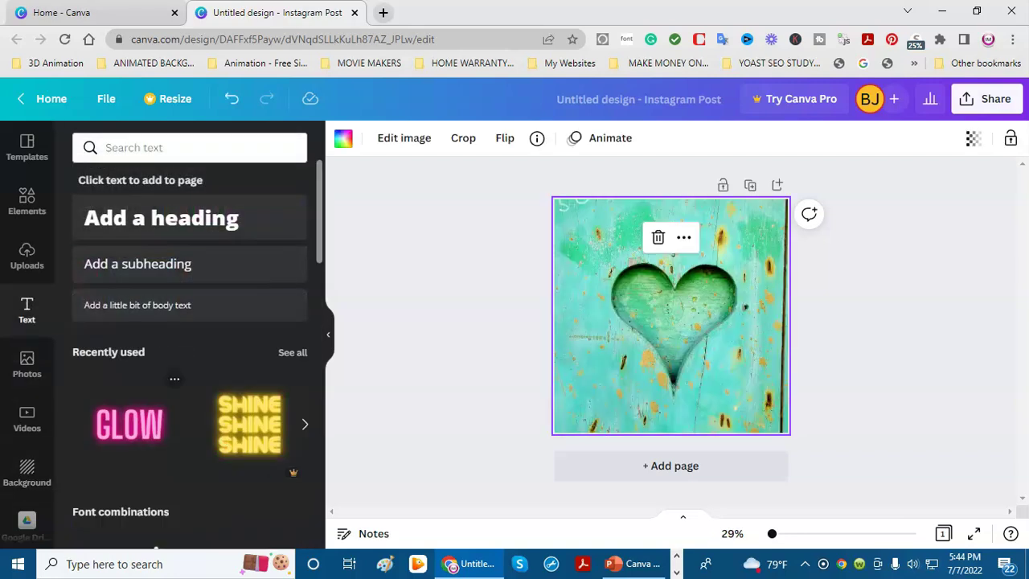
{"action": "left_click", "coordinate": [129, 424]}
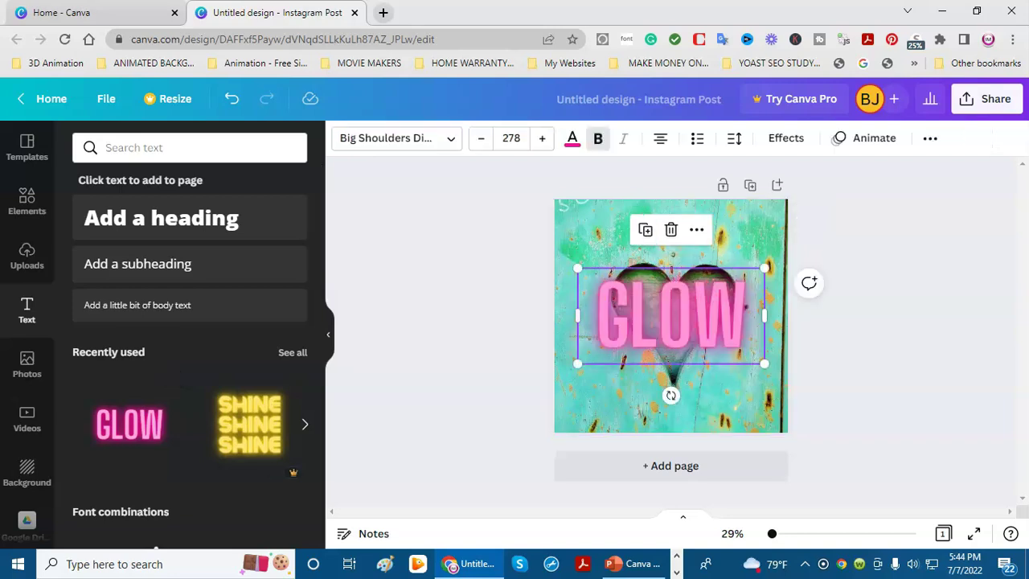
{"action": "double_click", "coordinate": [671, 315]}
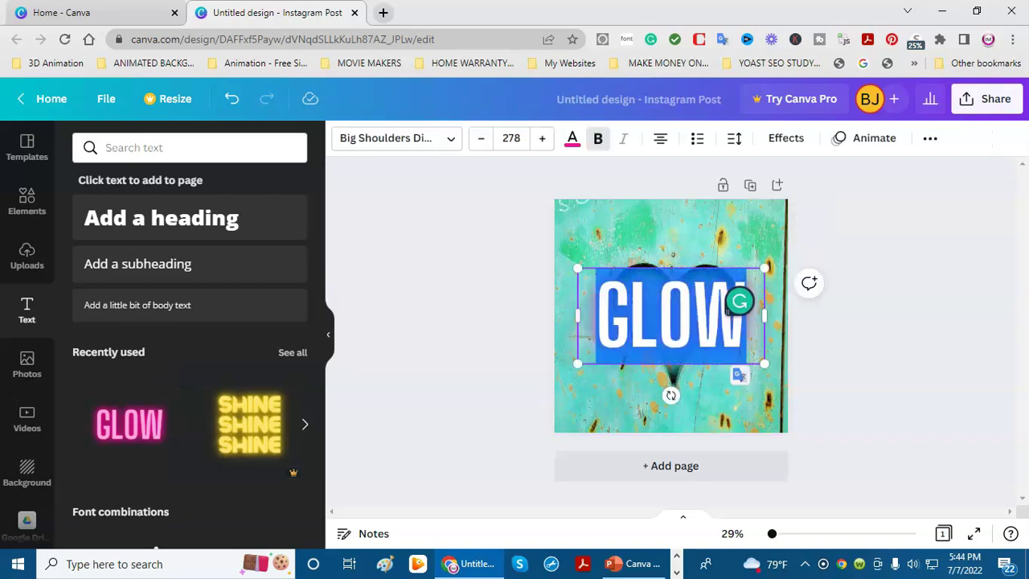
{"action": "type", "text": "BE YOUR"}
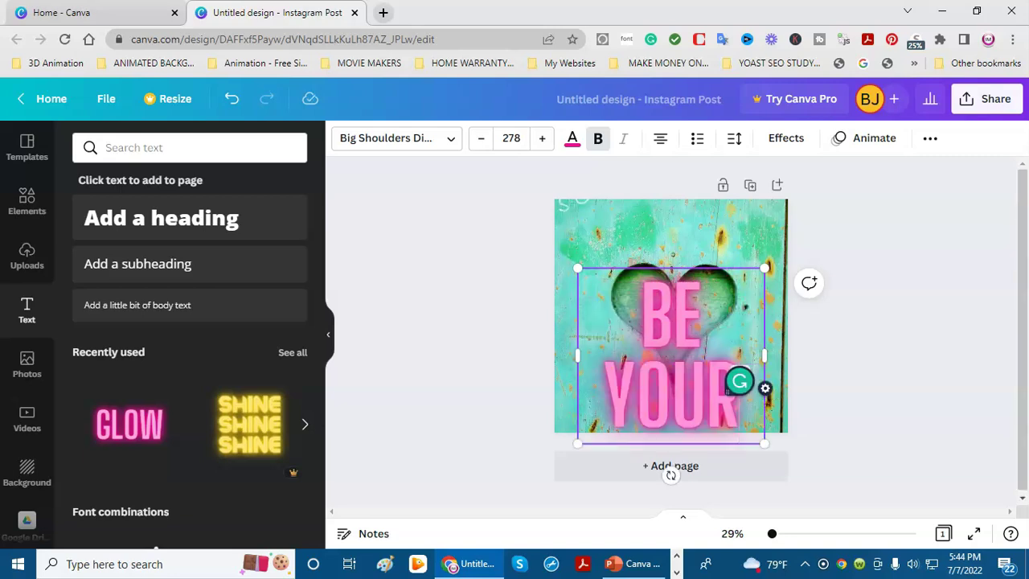
{"action": "type", "text": "SELF"}
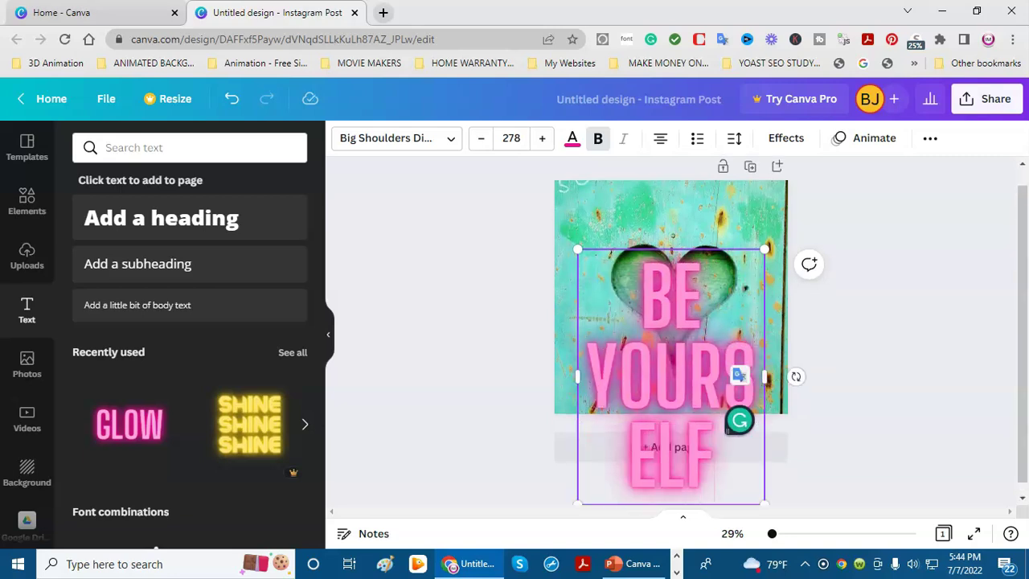
- Set the font size of the "BE YOURSELF" text to 104
{"action": "left_click_drag", "start_coordinate": [673, 298], "coordinate": [756, 386]}
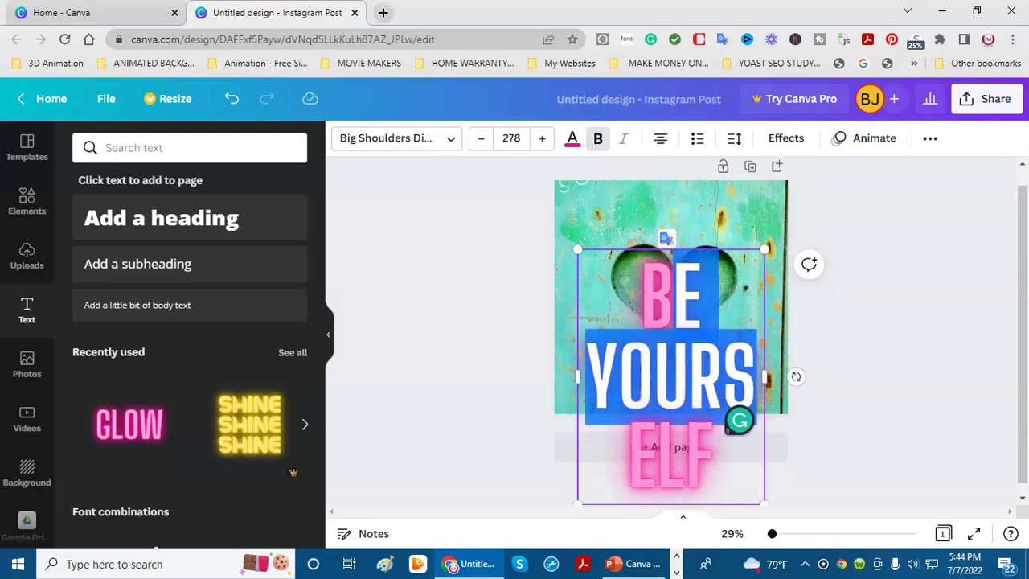
{"action": "left_click", "coordinate": [512, 138]}
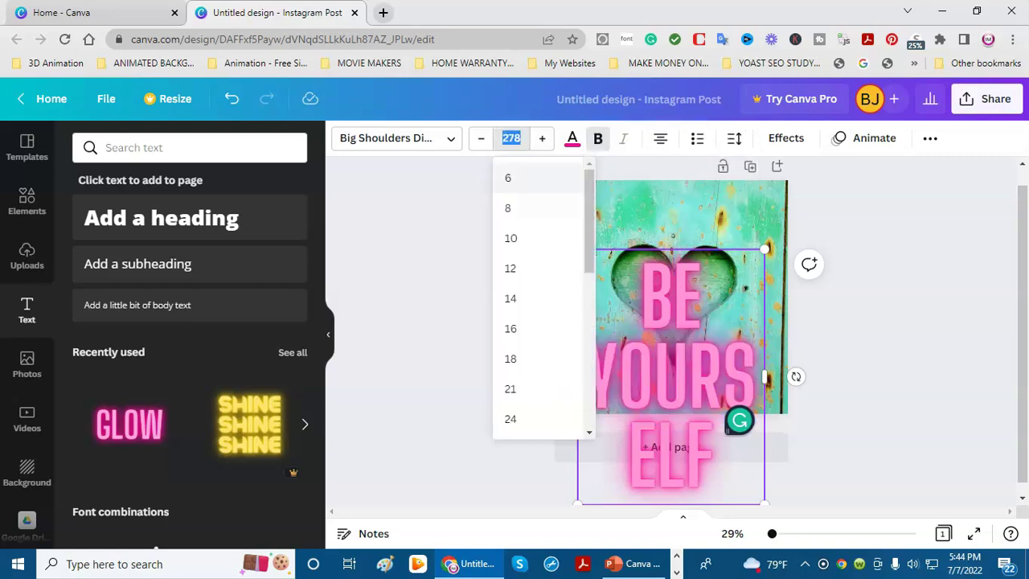
{"action": "left_click_drag", "start_coordinate": [590, 243], "coordinate": [590, 392]}
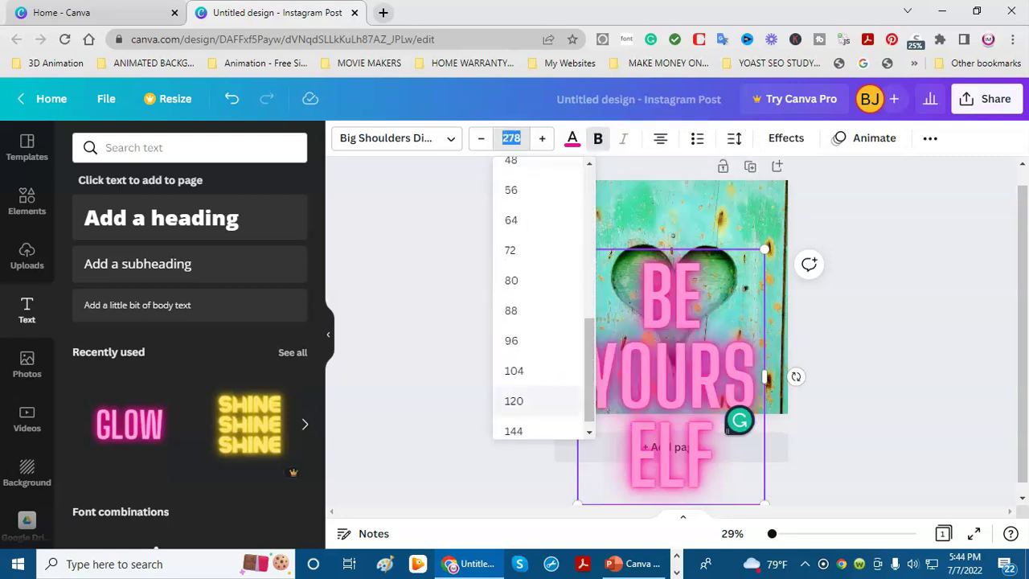
{"action": "key", "text": "Up"}
{"action": "key", "text": "Return"}
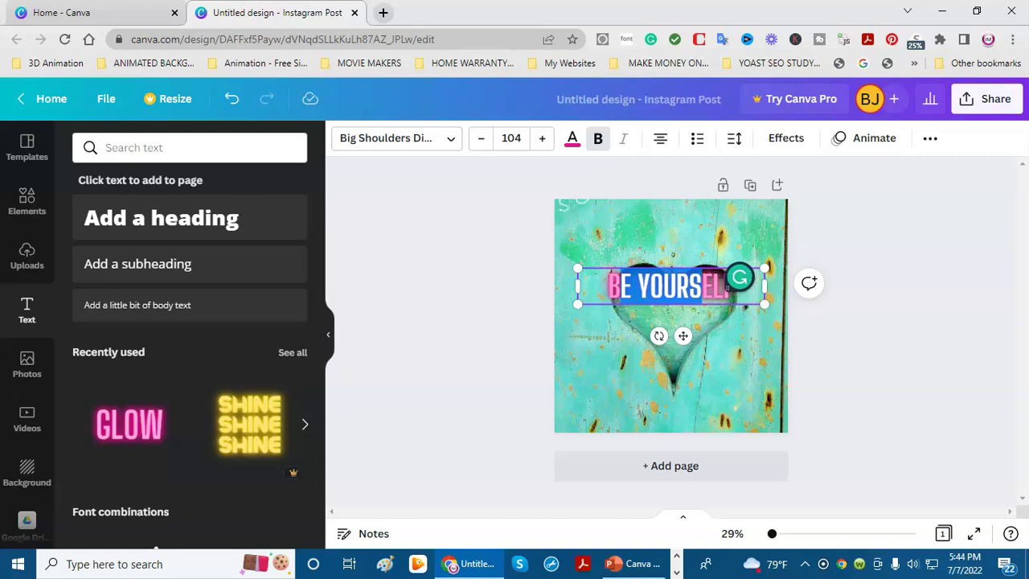
- Move the "BE YOURSELF" text down so it sits across the upper half of the carved heart
{"action": "mouse_move", "coordinate": [683, 337]}
{"action": "left_mouse_down"}
{"action": "mouse_move", "coordinate": [683, 326]}
{"action": "mouse_move", "coordinate": [684, 354]}
{"action": "left_mouse_up"}
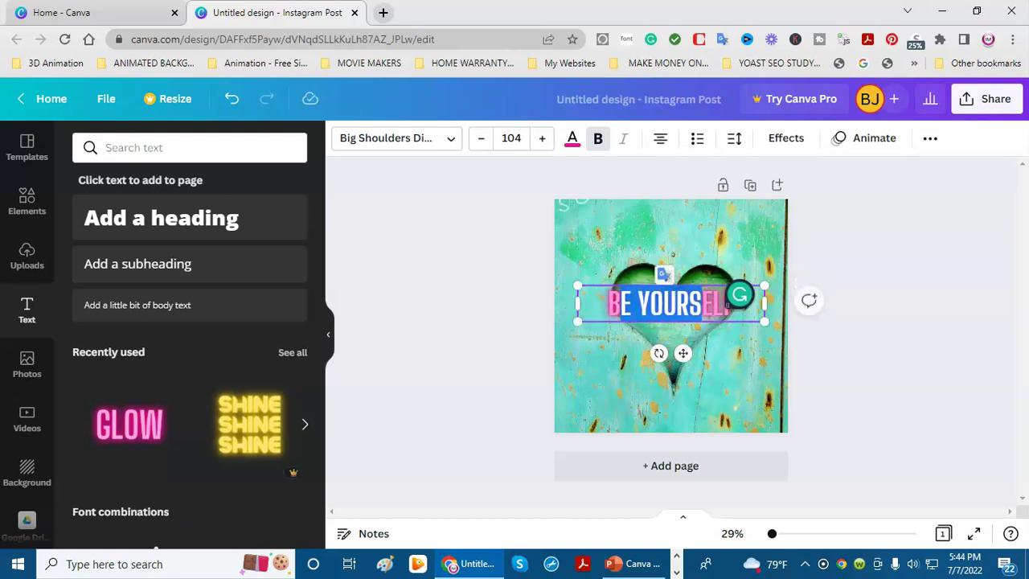
{"action": "left_click", "coordinate": [796, 281]}
{"action": "left_click", "coordinate": [683, 353]}
{"action": "left_click", "coordinate": [671, 304]}
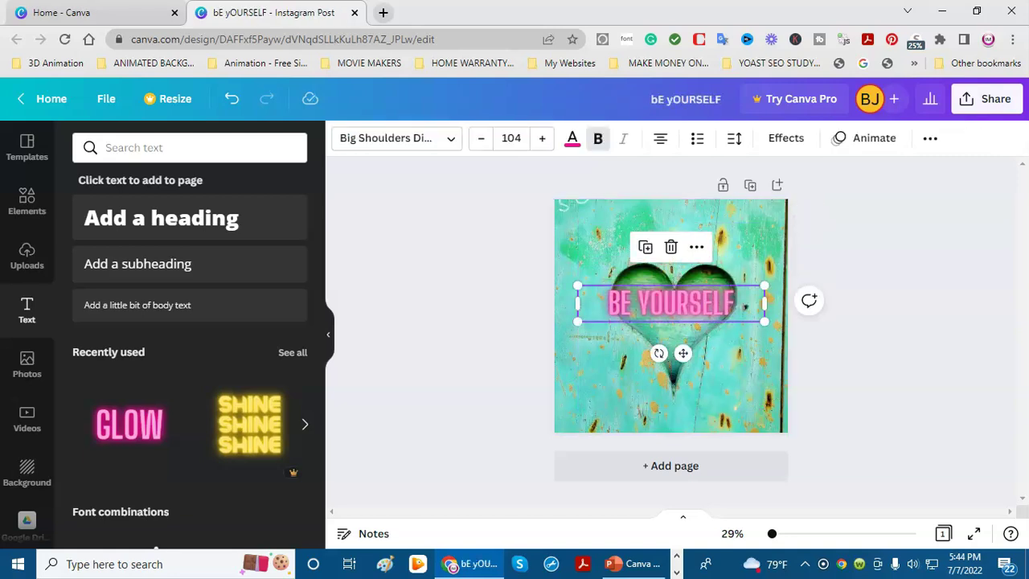
{"action": "mouse_move", "coordinate": [671, 304]}
{"action": "left_mouse_down"}
{"action": "mouse_move", "coordinate": [683, 304]}
{"action": "mouse_move", "coordinate": [676, 298]}
{"action": "left_mouse_up"}
- Change the color of the whole "BE YOURSELF" text to white
{"action": "double_click", "coordinate": [675, 299]}
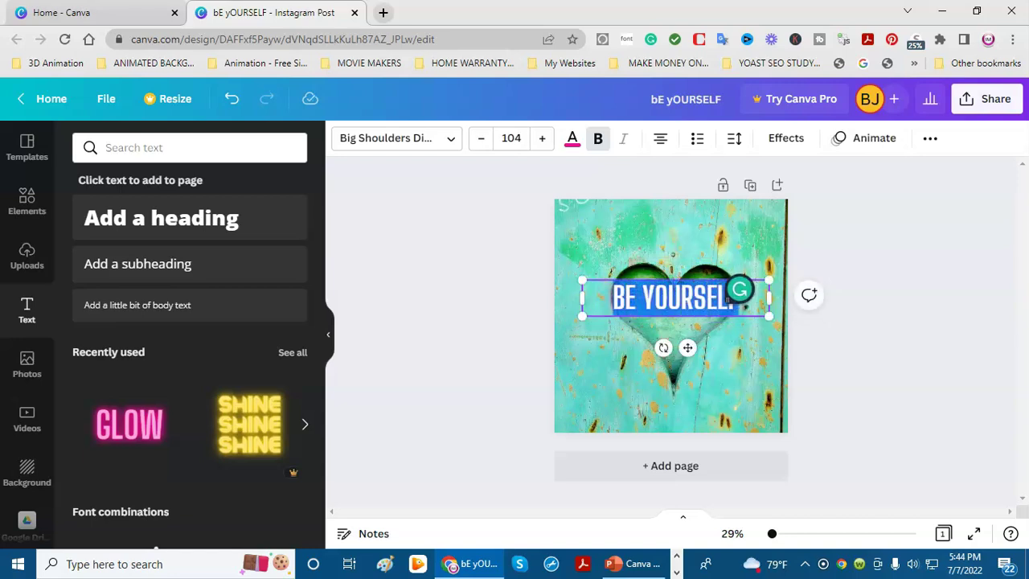
{"action": "left_click", "coordinate": [573, 138]}
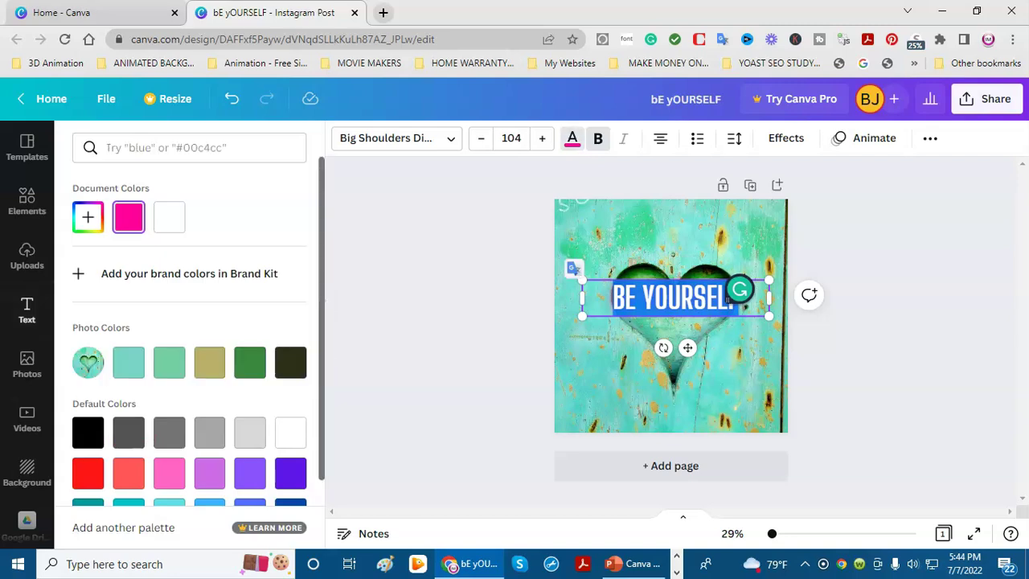
{"action": "key", "text": "Escape"}
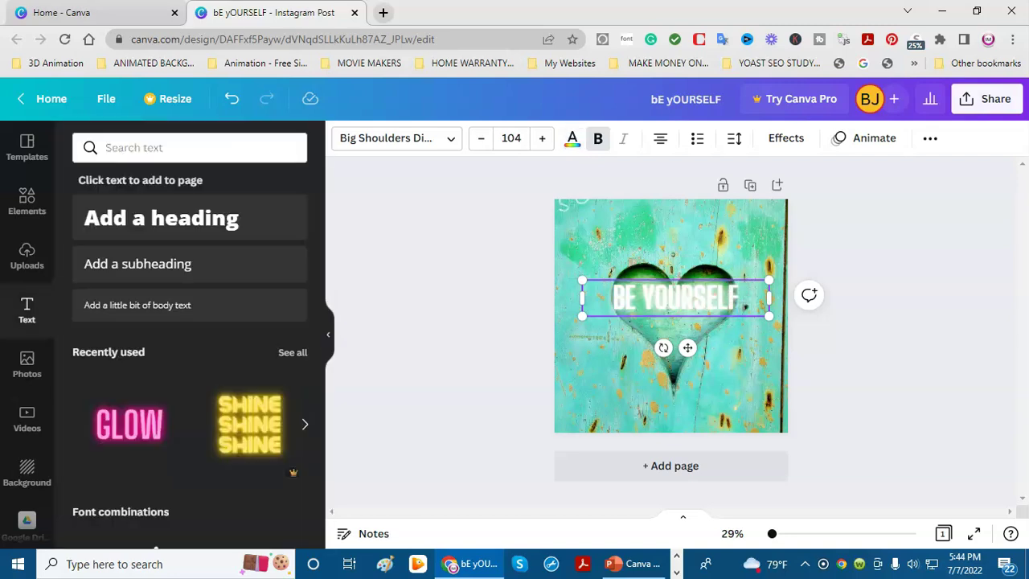
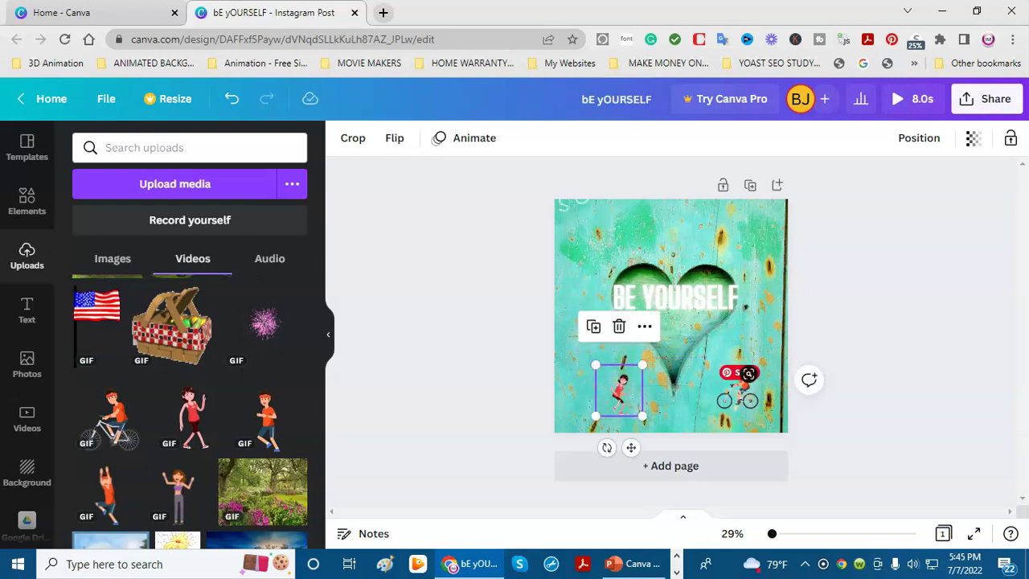
- Add a second page and place the uploaded flower garden GIF on it, stretched to cover the whole page
{"action": "left_click", "coordinate": [643, 466]}
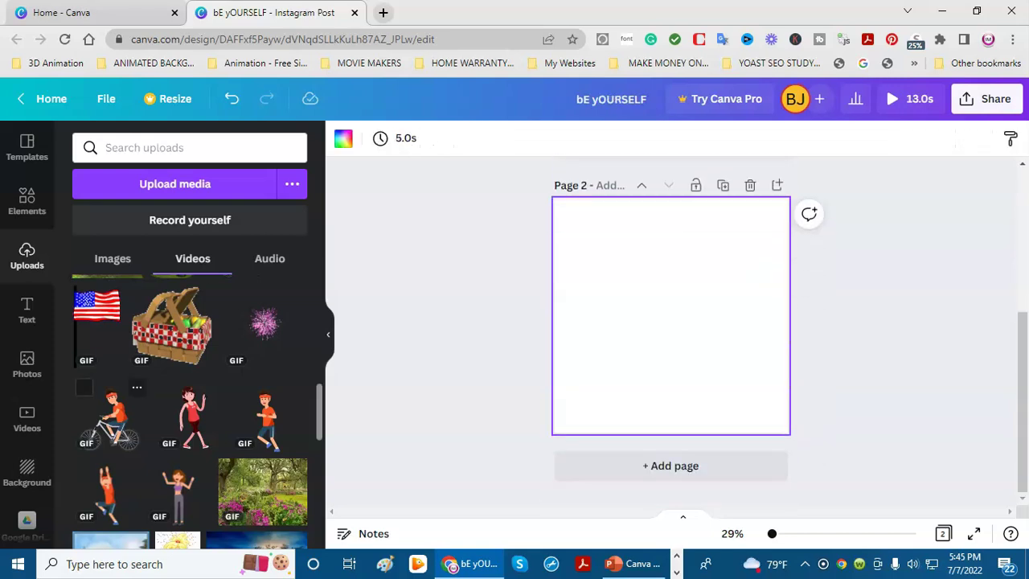
{"action": "left_click", "coordinate": [262, 491]}
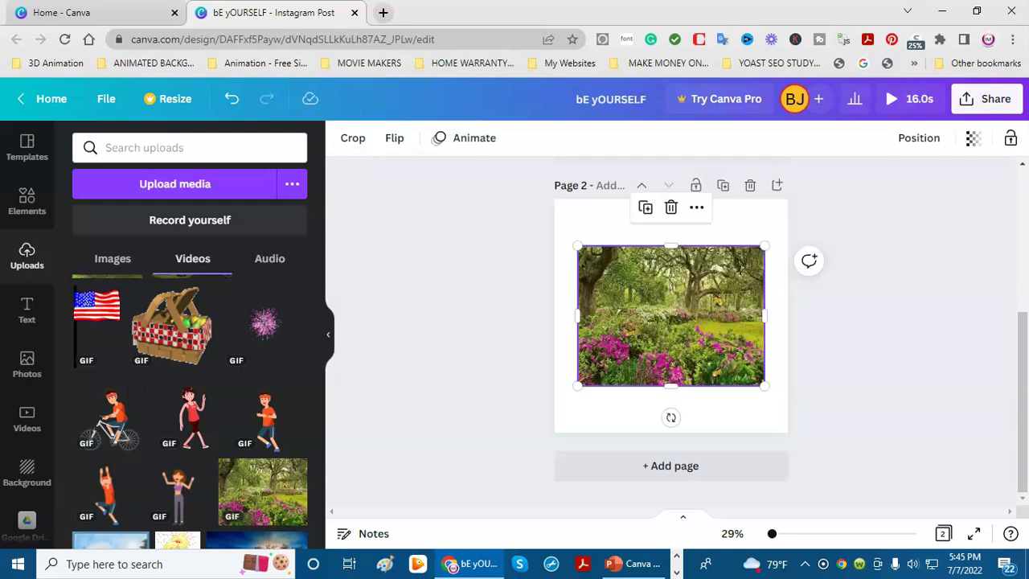
{"action": "left_click_drag", "start_coordinate": [578, 246], "coordinate": [554, 227]}
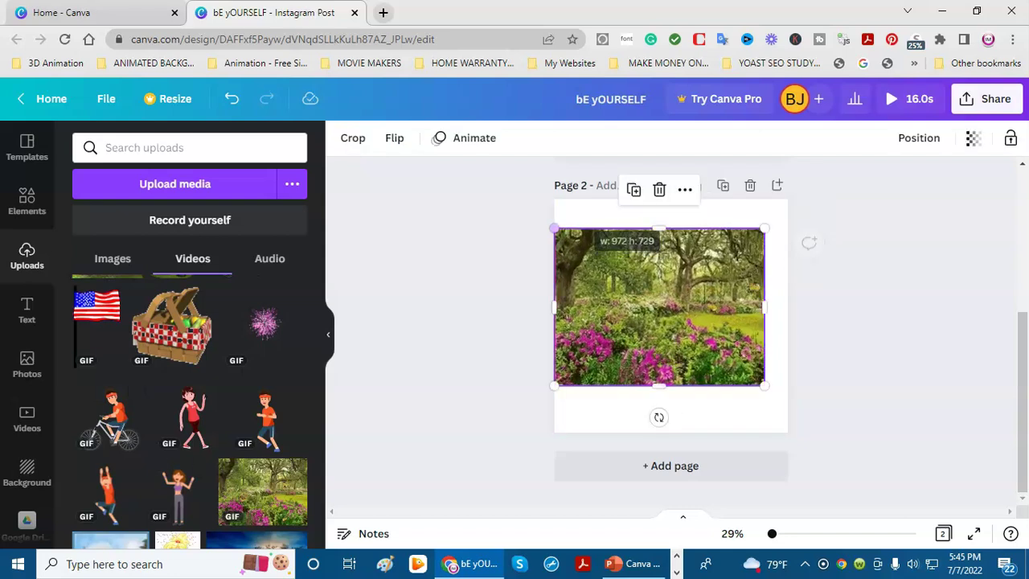
{"action": "left_click_drag", "start_coordinate": [660, 226], "coordinate": [659, 199]}
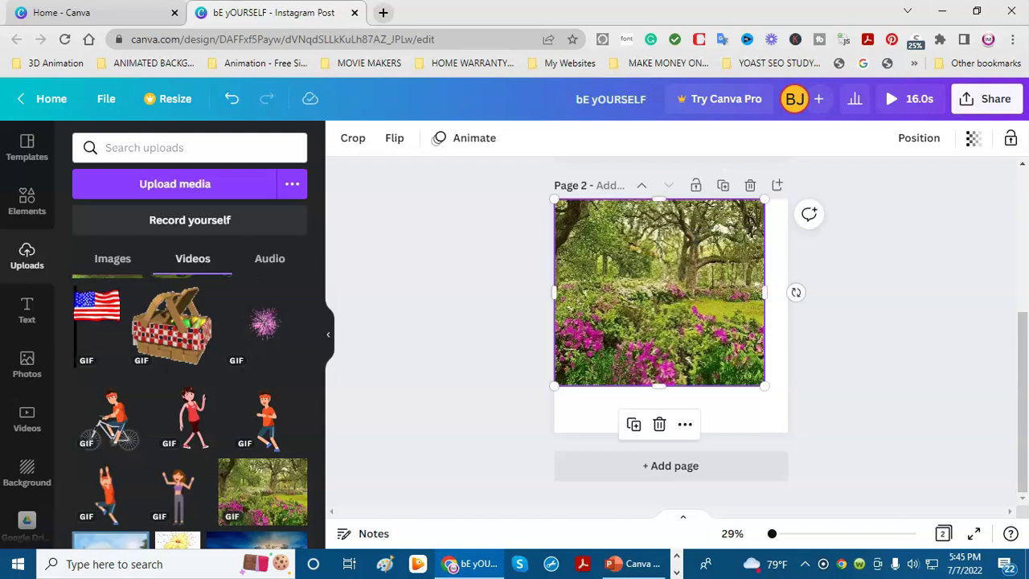
{"action": "left_click_drag", "start_coordinate": [764, 292], "coordinate": [788, 292]}
{"action": "left_click_drag", "start_coordinate": [671, 386], "coordinate": [671, 432]}
- Add the uploaded GIF of the woman in purple to page 2, shrink it and place it at the page's right edge on the grass
{"action": "left_click", "coordinate": [177, 492]}
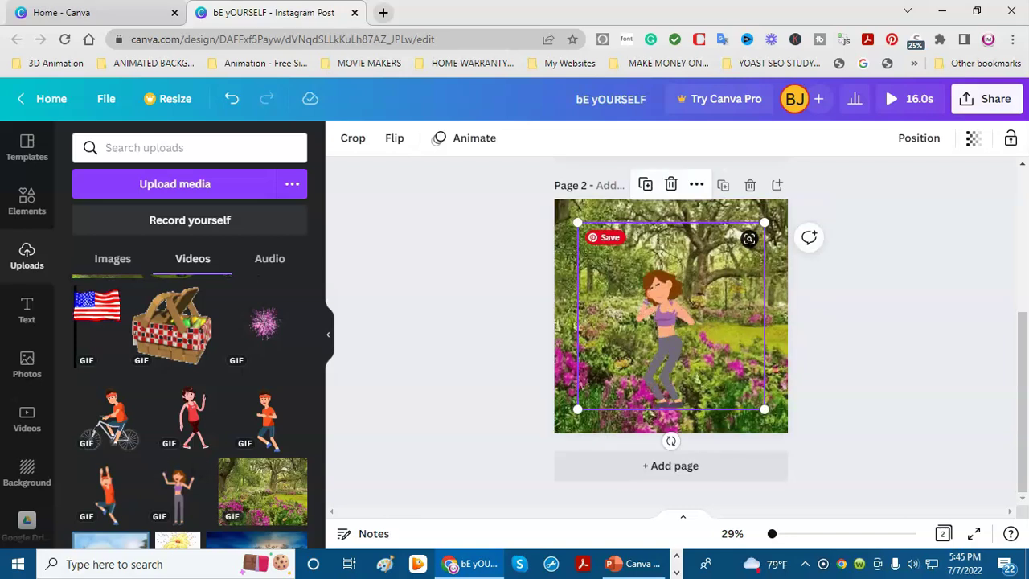
{"action": "left_click_drag", "start_coordinate": [577, 222], "coordinate": [671, 316]}
{"action": "left_click_drag", "start_coordinate": [717, 362], "coordinate": [741, 300]}
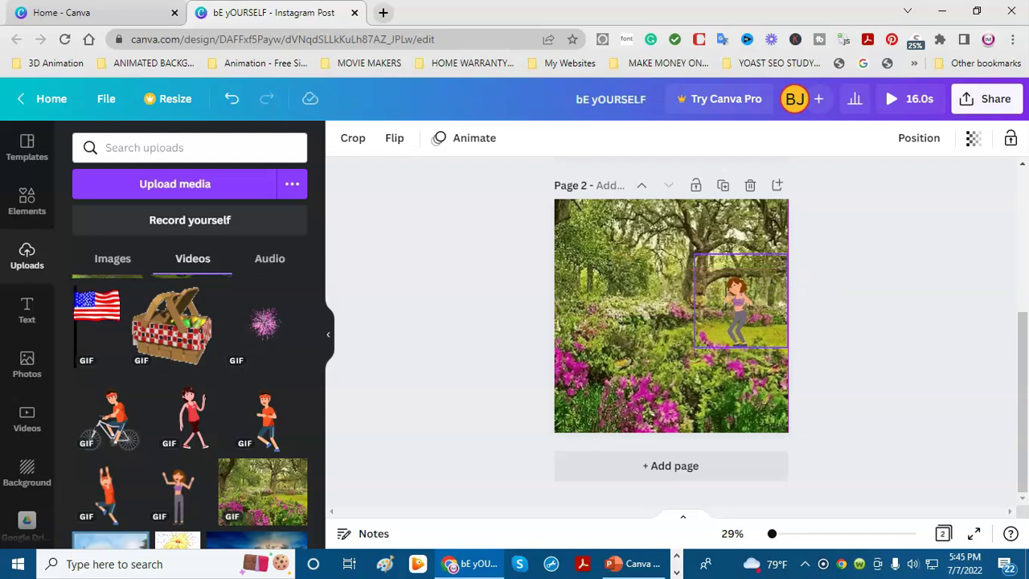
{"action": "left_click_drag", "start_coordinate": [694, 255], "coordinate": [706, 267]}
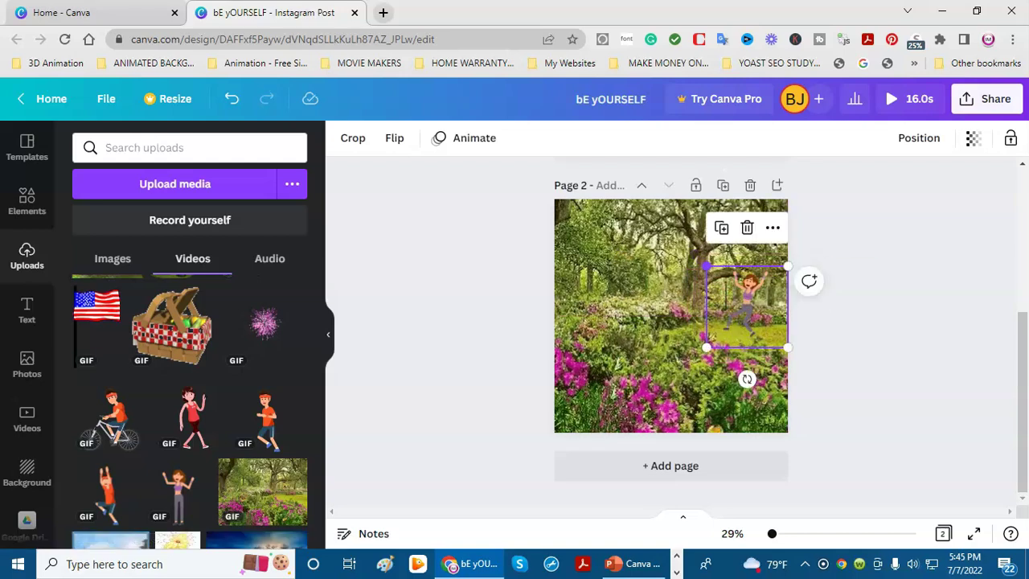
- Add the pink neon GLOW text style to page 2 and replace its wording with "BE YOU!"
{"action": "left_click", "coordinate": [26, 310]}
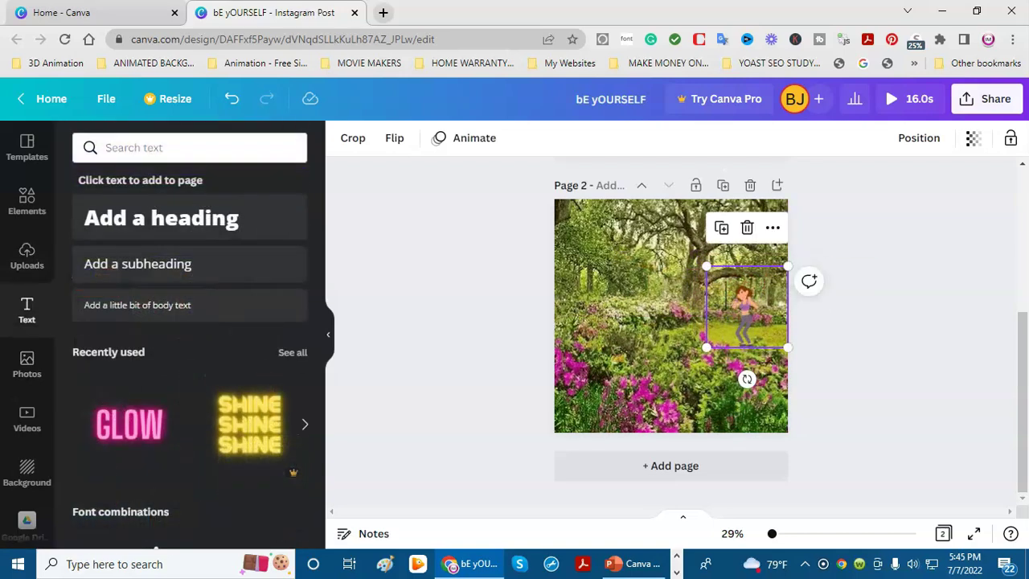
{"action": "left_click", "coordinate": [129, 424]}
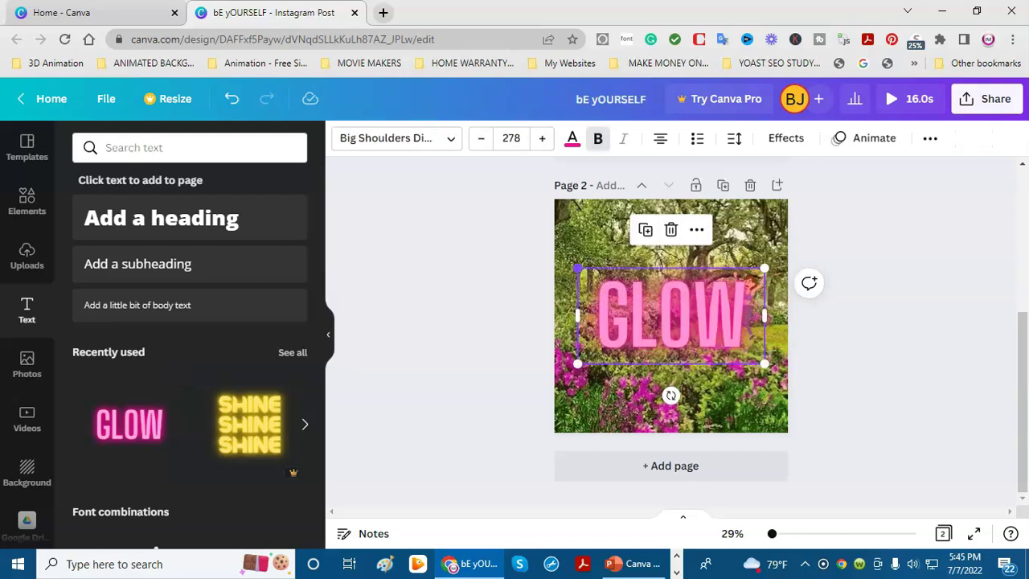
{"action": "left_click", "coordinate": [672, 315]}
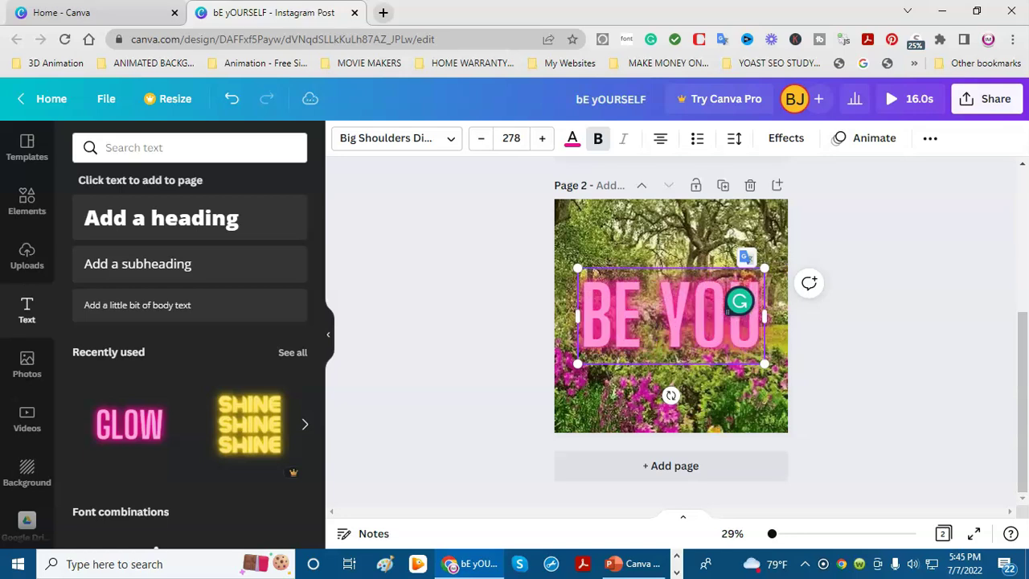
{"action": "type", "text": "!"}
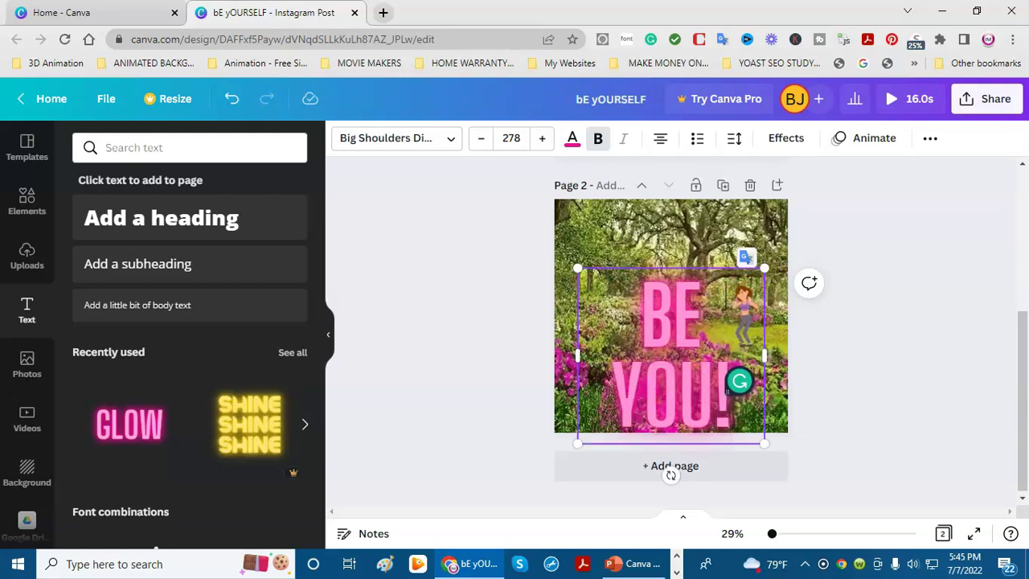
- Set the font size of the "BE YOU!" text on page 2 to 88 and deselect it
{"action": "left_click", "coordinate": [511, 138]}
{"action": "left_click_drag", "start_coordinate": [589, 229], "coordinate": [589, 369]}
{"action": "key", "text": "Return"}
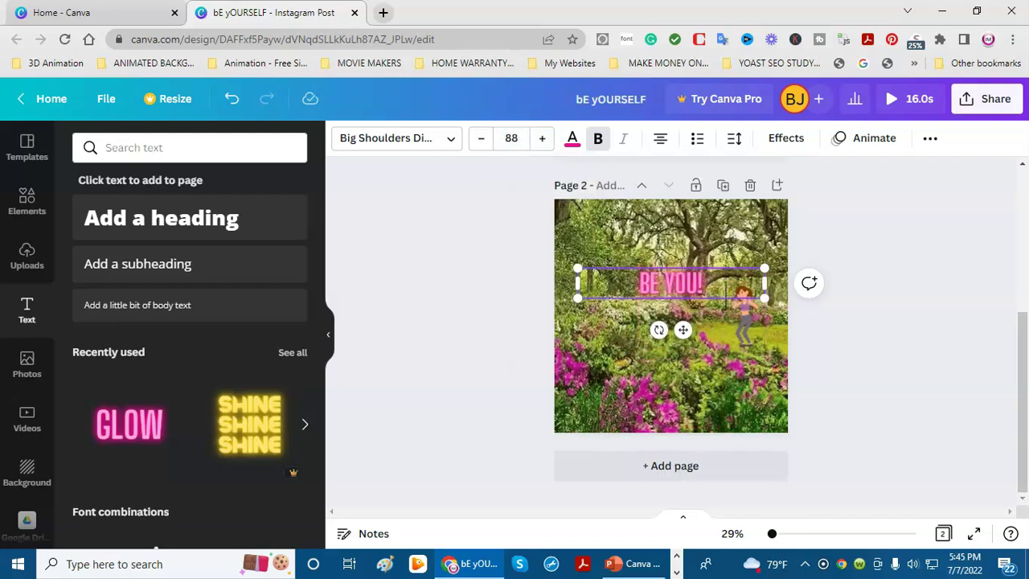
{"action": "left_click", "coordinate": [672, 378]}
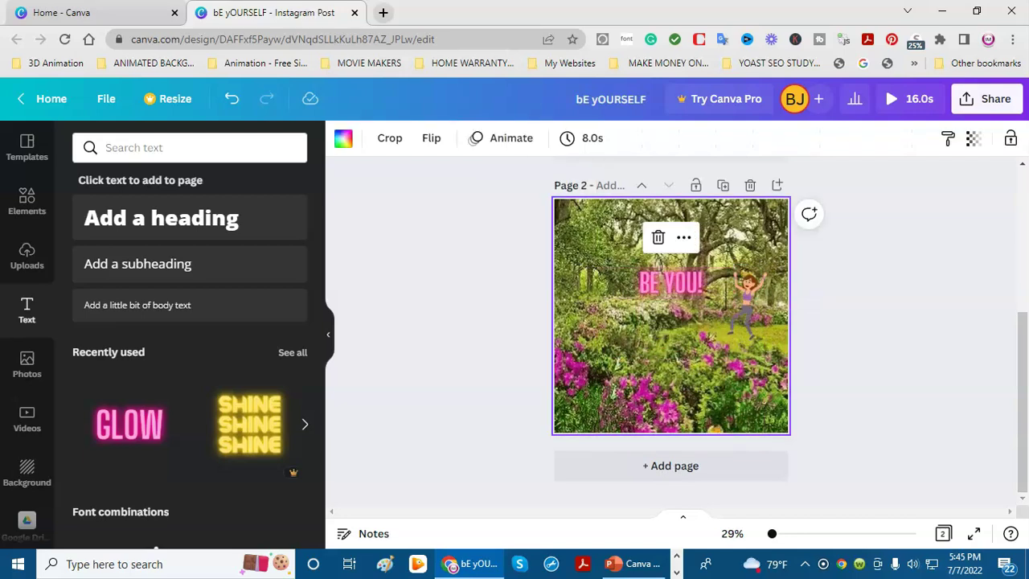
- Move the "BE YOU!" text on page 2 up to the upper-left area of the page, over the trees
{"action": "left_click", "coordinate": [671, 283]}
{"action": "left_click", "coordinate": [671, 283]}
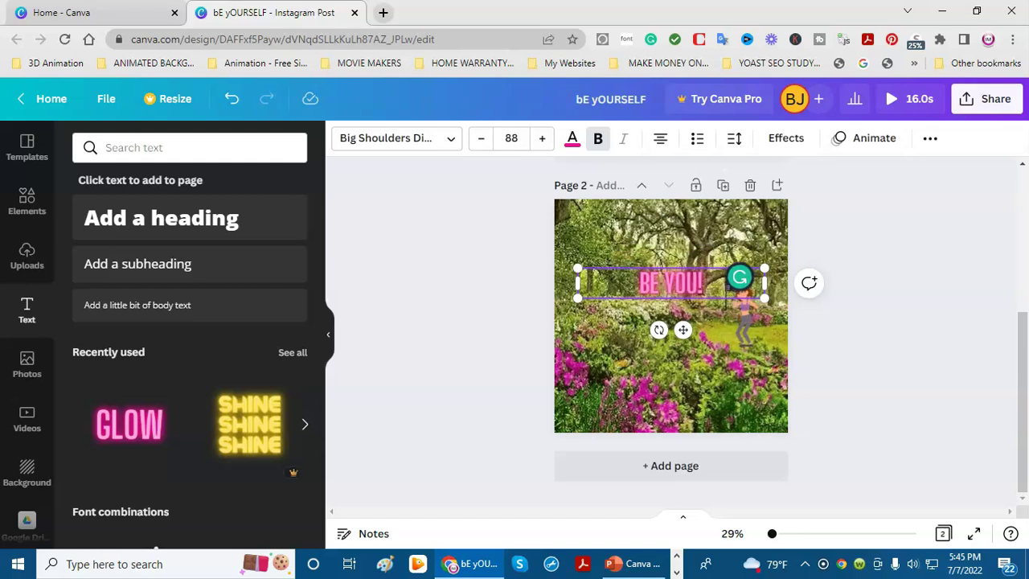
{"action": "left_click", "coordinate": [666, 257]}
{"action": "left_click", "coordinate": [641, 284]}
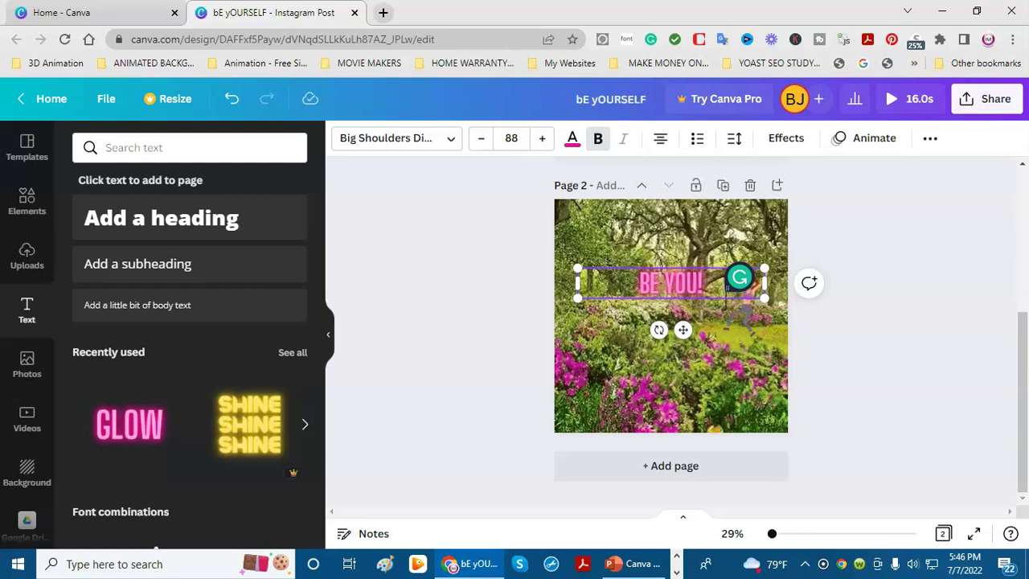
{"action": "left_click_drag", "start_coordinate": [671, 283], "coordinate": [627, 237]}
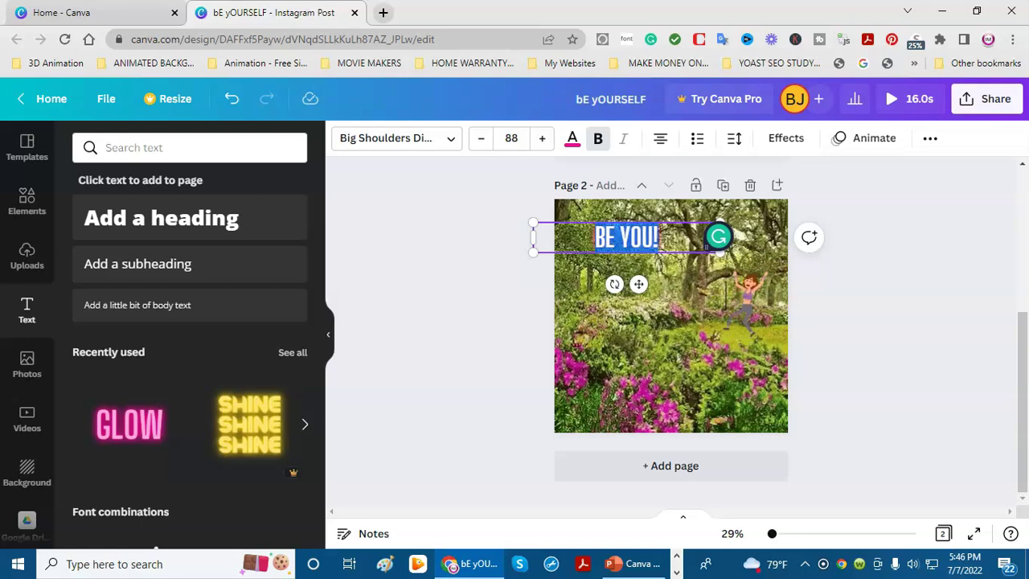
- Apply the Pan page animation to page 2
{"action": "left_click", "coordinate": [665, 324]}
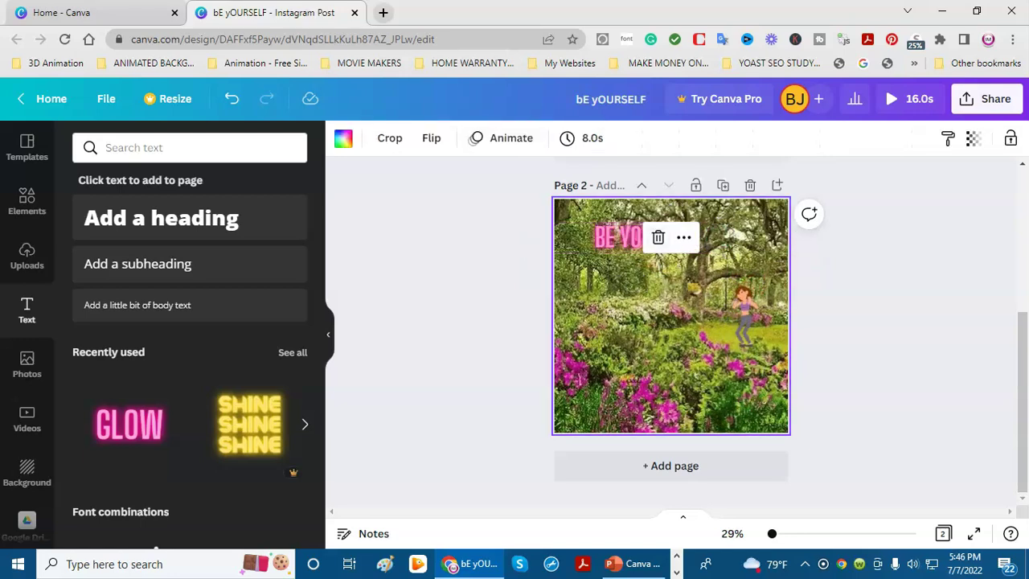
{"action": "left_click", "coordinate": [501, 138]}
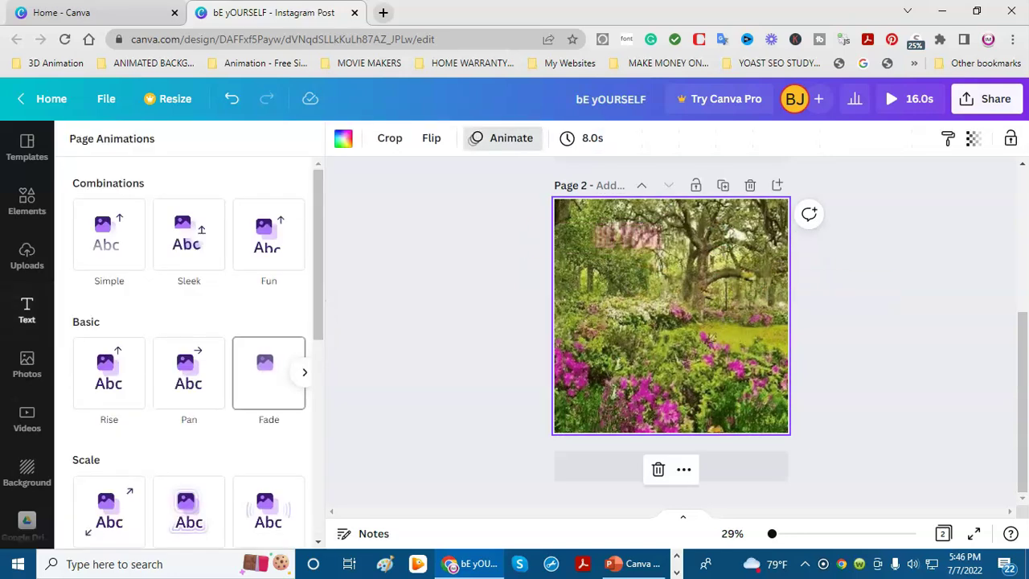
{"action": "left_click", "coordinate": [189, 374]}
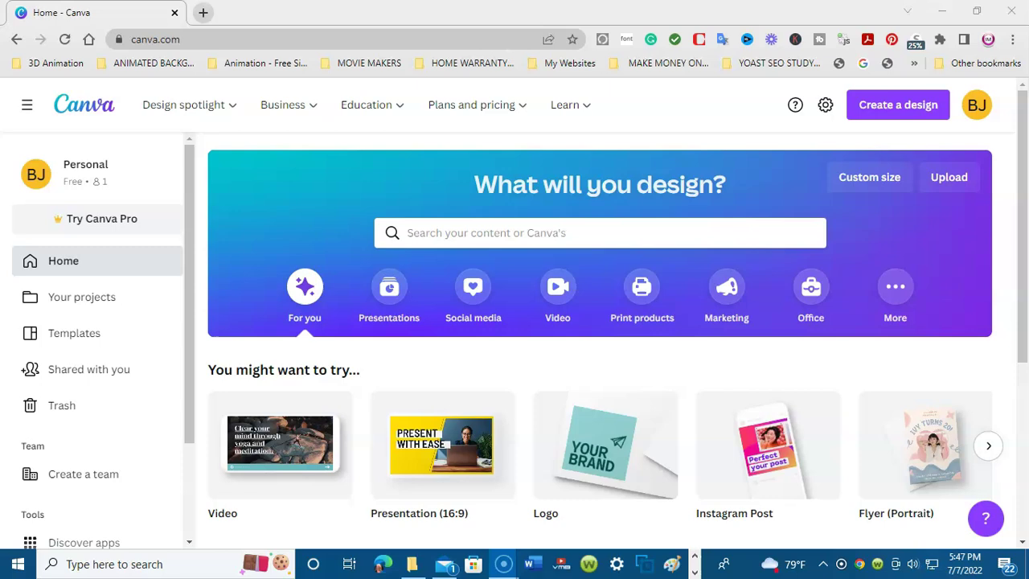
- Create a new 1920 × 1080 px video design and set the first page's duration to 4.0 seconds
{"action": "left_click", "coordinate": [898, 104]}
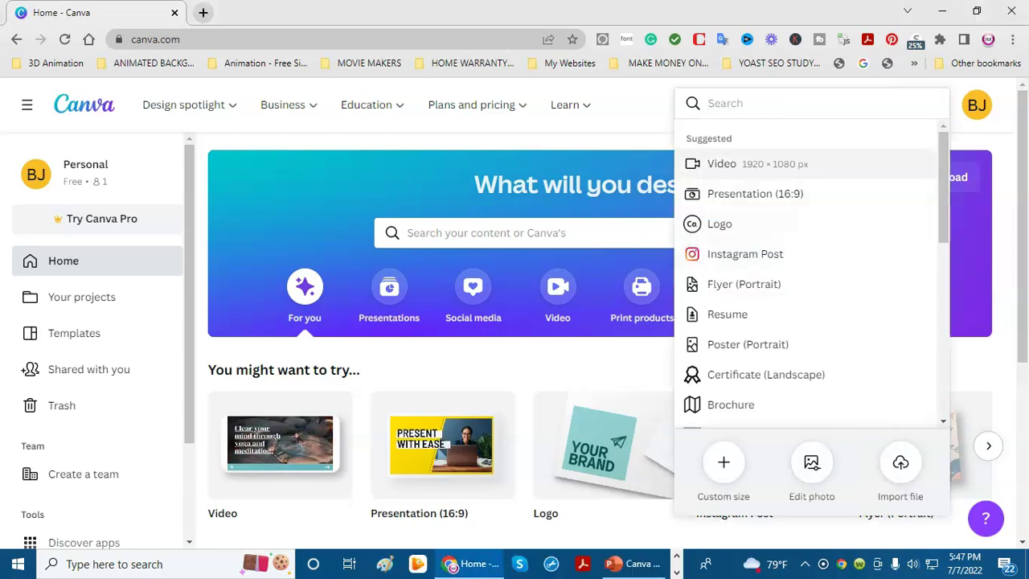
{"action": "left_click", "coordinate": [724, 163]}
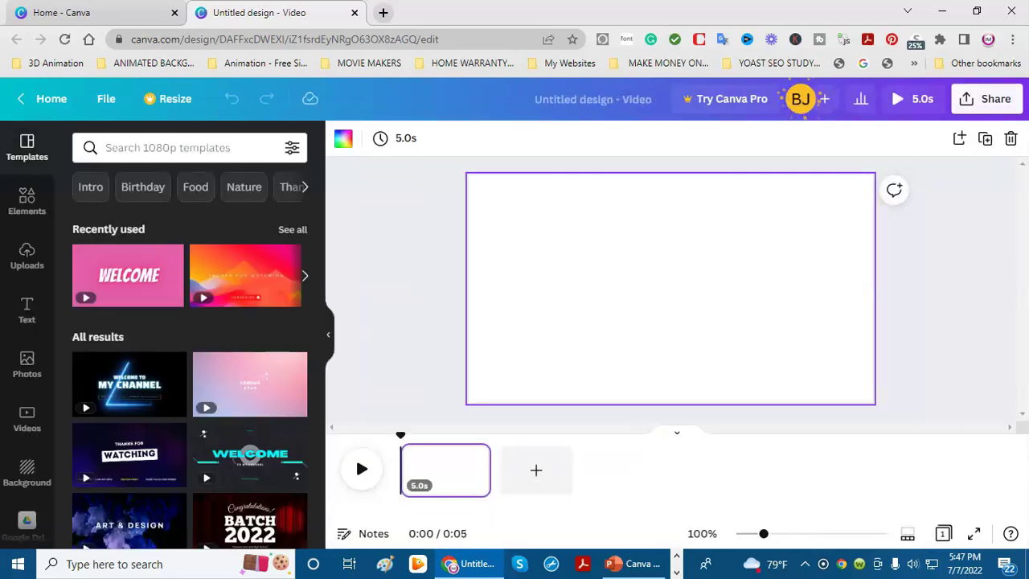
{"action": "left_click", "coordinate": [398, 139]}
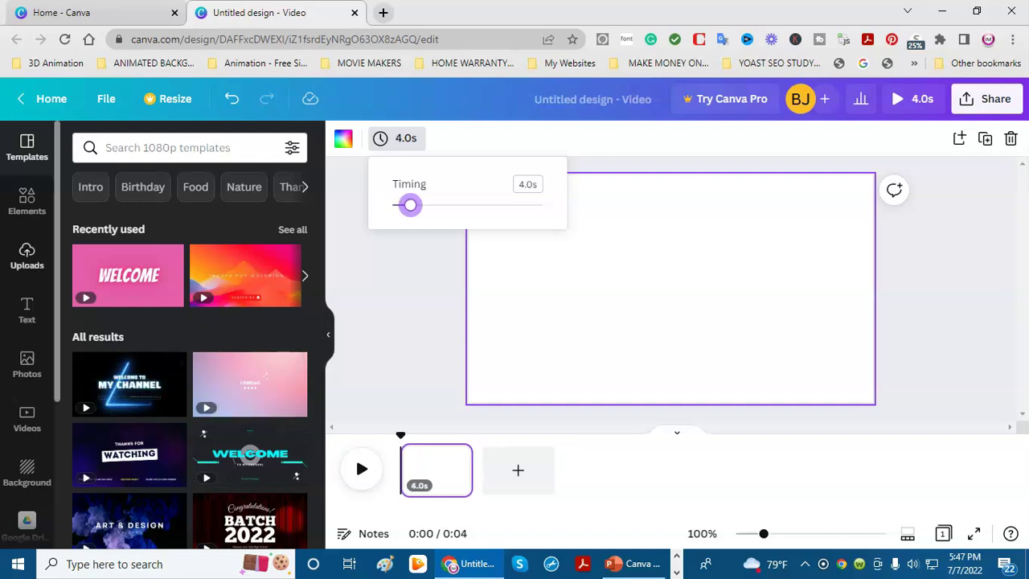
- Add the uploaded GIF of the blue beach with the leaning palm to page 1 and stretch it to cover the whole page
{"action": "left_click", "coordinate": [27, 255]}
{"action": "left_click", "coordinate": [193, 258]}
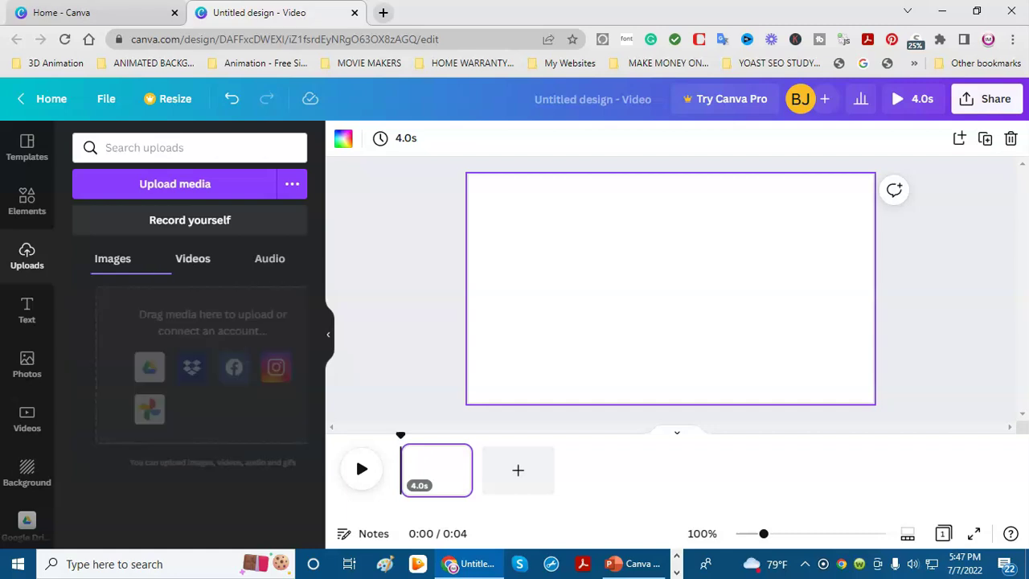
{"action": "scroll", "coordinate": [190, 411], "scroll_direction": "down", "scroll_amount": 2}
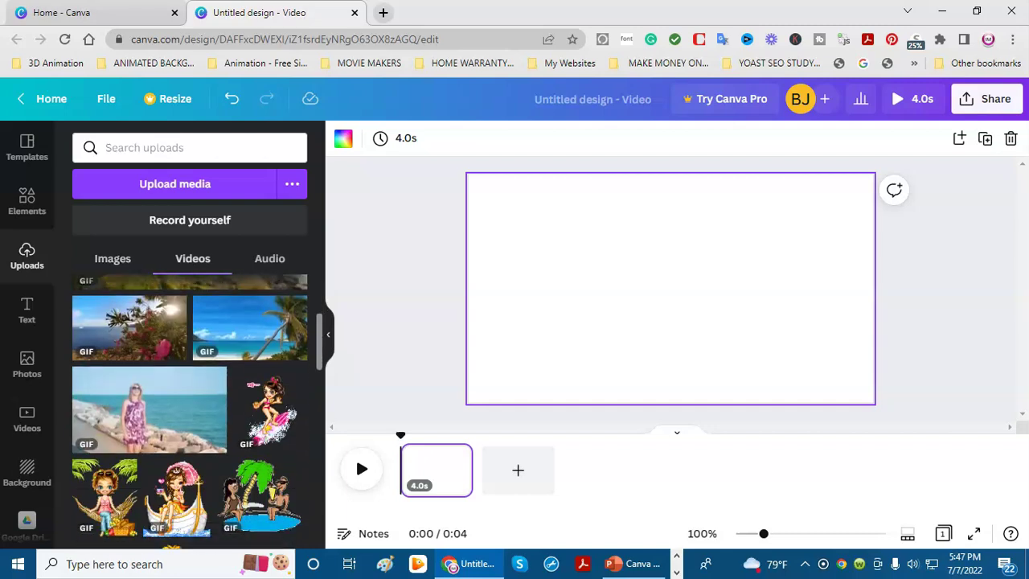
{"action": "left_click", "coordinate": [249, 329]}
{"action": "left_click_drag", "start_coordinate": [509, 197], "coordinate": [469, 174]}
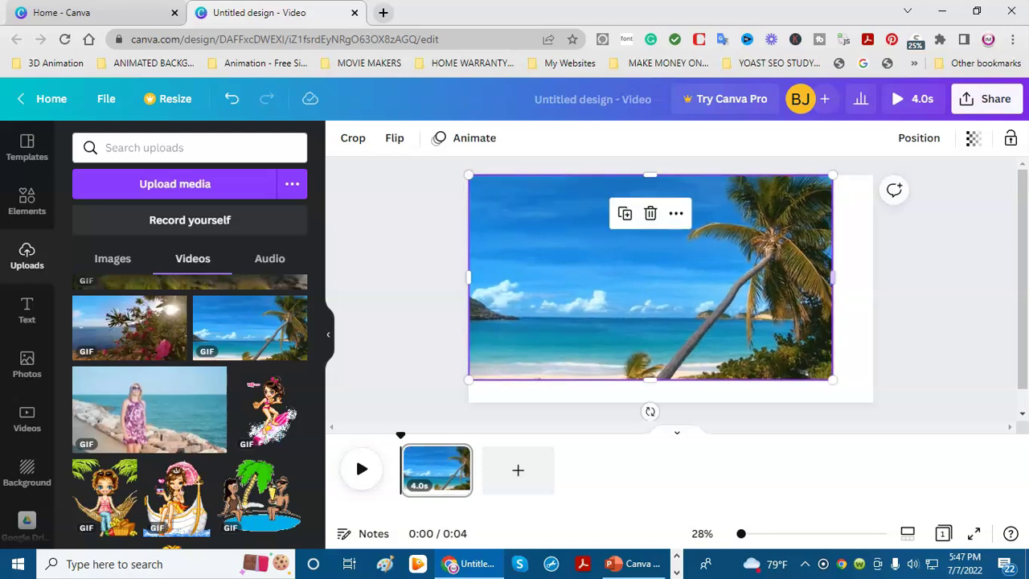
{"action": "left_click_drag", "start_coordinate": [833, 277], "coordinate": [873, 279]}
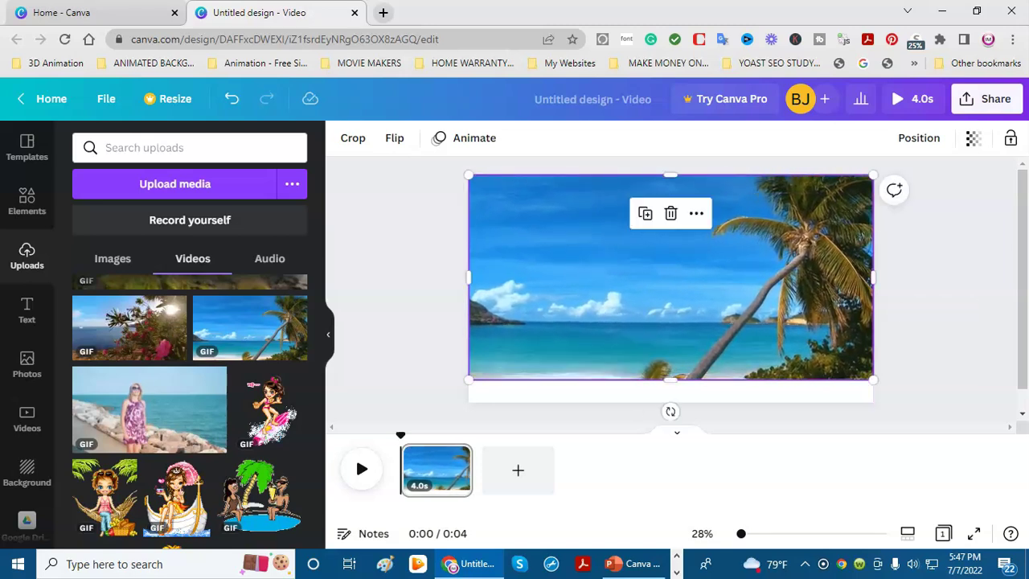
{"action": "left_click_drag", "start_coordinate": [671, 379], "coordinate": [670, 403]}
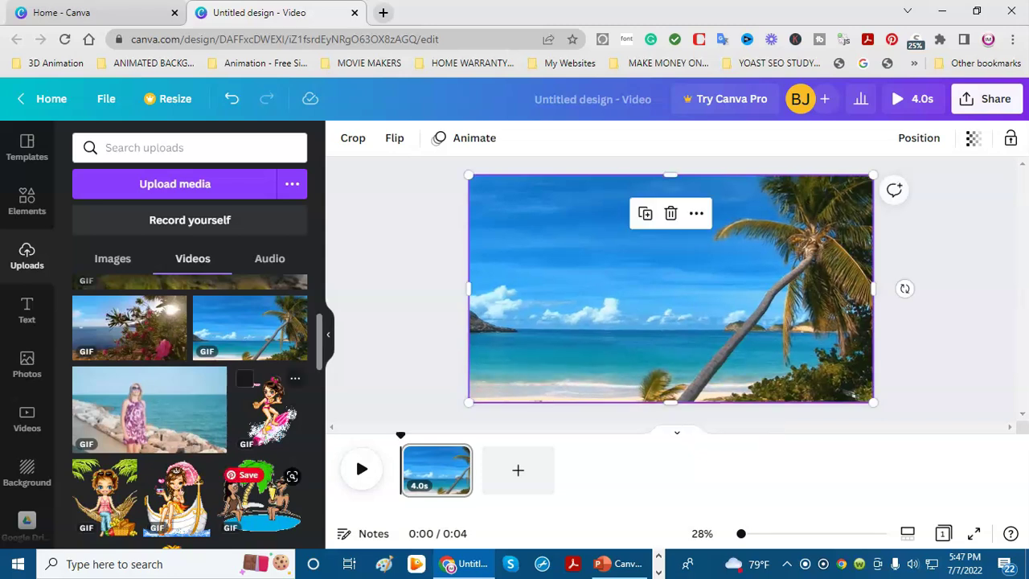
- Add the uploaded surfing girl GIF to page 1, shrink it and place it on the water in the left part of the scene
{"action": "left_click", "coordinate": [269, 410]}
{"action": "left_click_drag", "start_coordinate": [592, 197], "coordinate": [683, 303]}
{"action": "left_click_drag", "start_coordinate": [716, 346], "coordinate": [537, 324]}
{"action": "left_click_drag", "start_coordinate": [503, 280], "coordinate": [524, 304]}
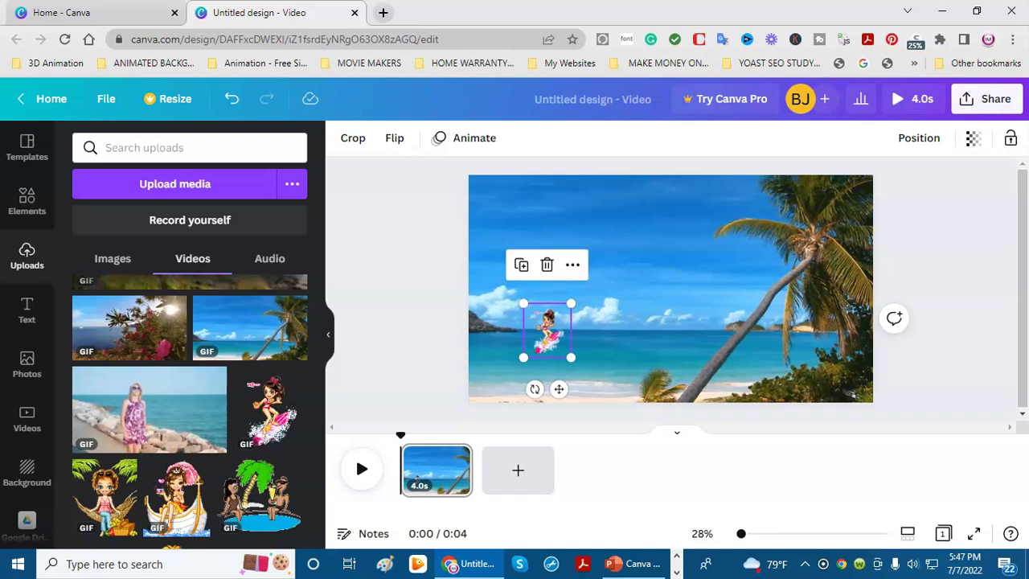
- Add a second page to the video and set the timing to 4.0 seconds for all pages
{"action": "left_click", "coordinate": [517, 470]}
{"action": "left_click", "coordinate": [395, 138]}
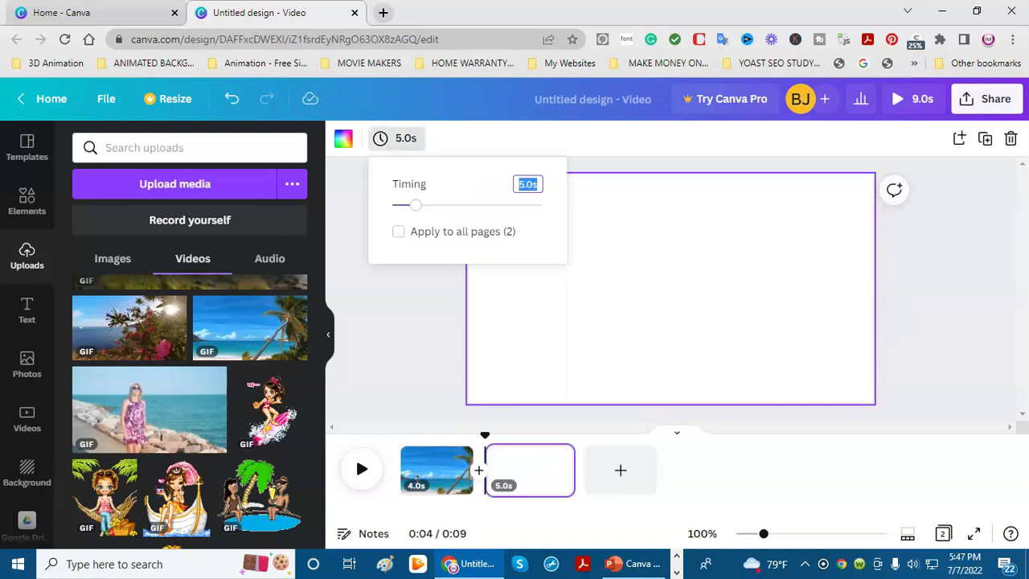
{"action": "left_click", "coordinate": [399, 232]}
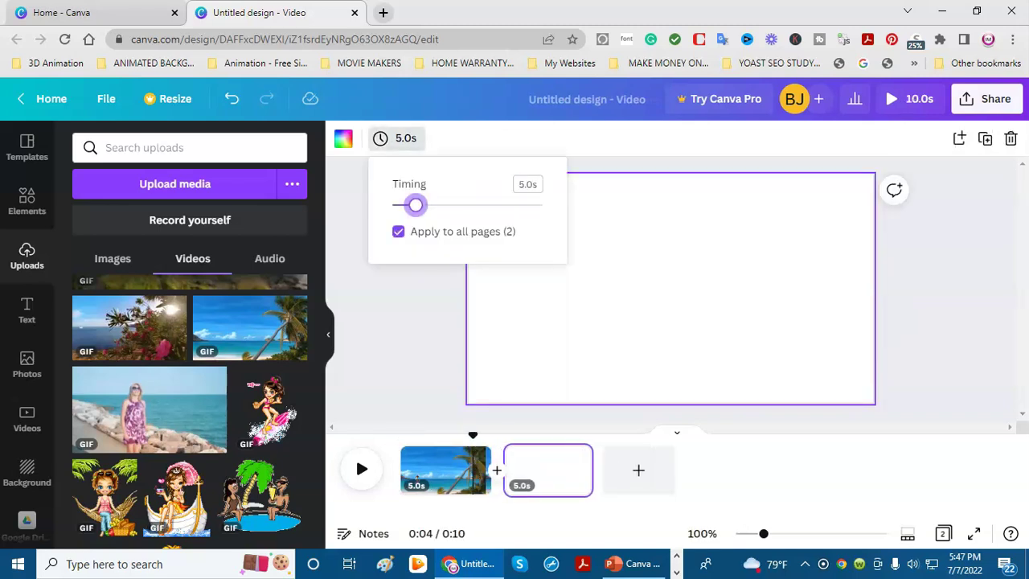
{"action": "left_click_drag", "start_coordinate": [415, 205], "coordinate": [410, 205]}
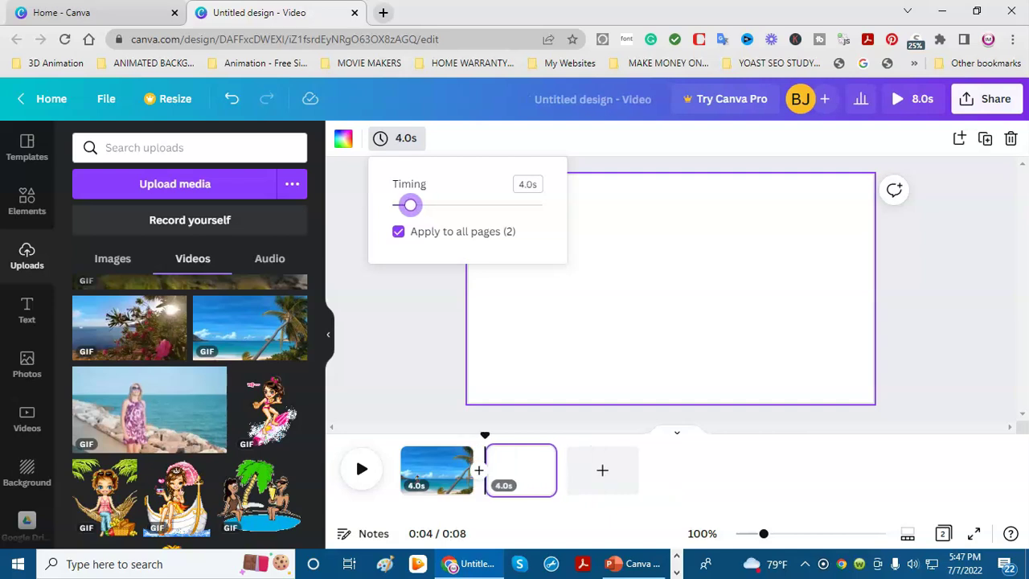
- Place the uploaded sandy shoreline GIF on page 2 and stretch it to cover the whole page
{"action": "scroll", "coordinate": [265, 394], "scroll_direction": "down", "scroll_amount": 10}
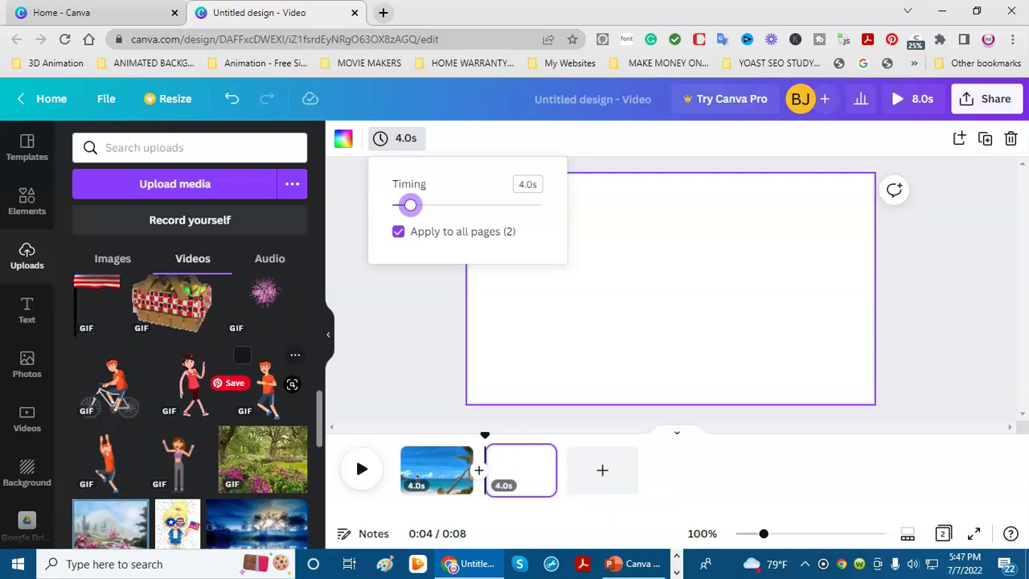
{"action": "scroll", "coordinate": [262, 390], "scroll_direction": "down", "scroll_amount": 3}
{"action": "left_click", "coordinate": [258, 392]}
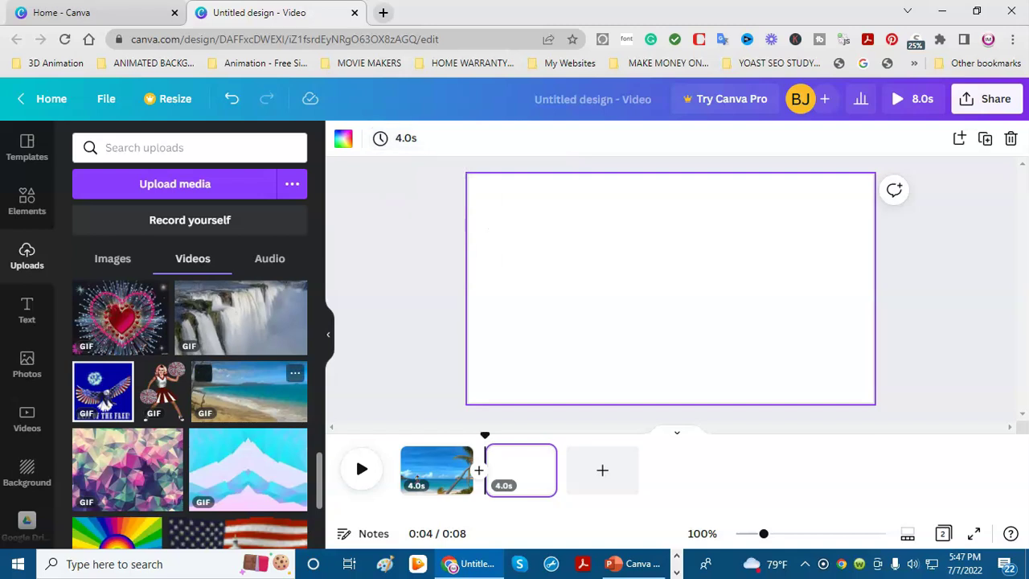
{"action": "left_click_drag", "start_coordinate": [499, 198], "coordinate": [469, 182]}
{"action": "left_click_drag", "start_coordinate": [656, 182], "coordinate": [656, 175]}
{"action": "left_click_drag", "start_coordinate": [843, 277], "coordinate": [873, 278]}
{"action": "left_click_drag", "start_coordinate": [671, 379], "coordinate": [671, 402]}
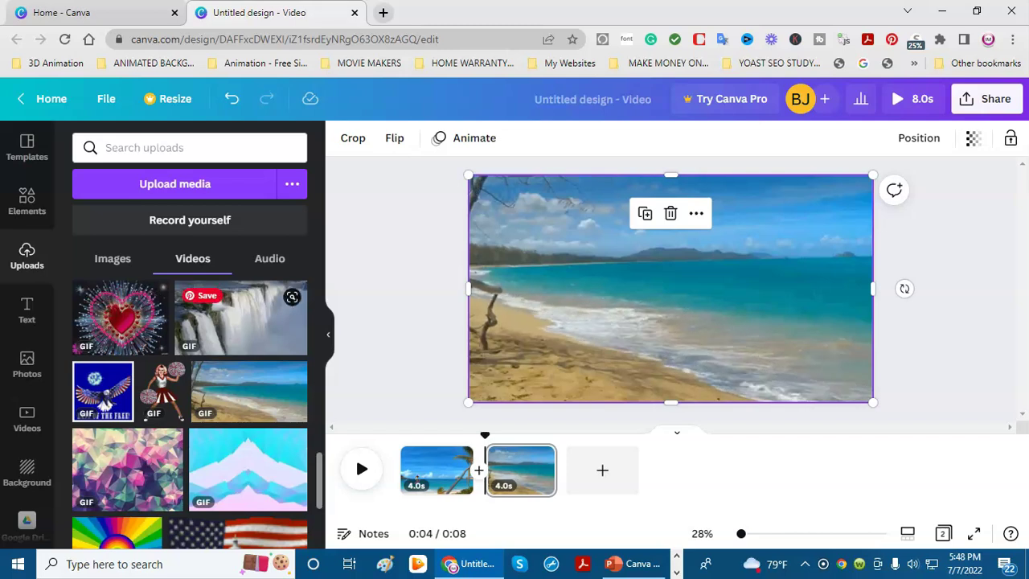
- Add the uploaded GIF of the girl in the boat to page 2, shrink it and place it on the water right of centre
{"action": "scroll", "coordinate": [241, 321], "scroll_direction": "up", "scroll_amount": 3}
{"action": "scroll", "coordinate": [257, 346], "scroll_direction": "up", "scroll_amount": 3}
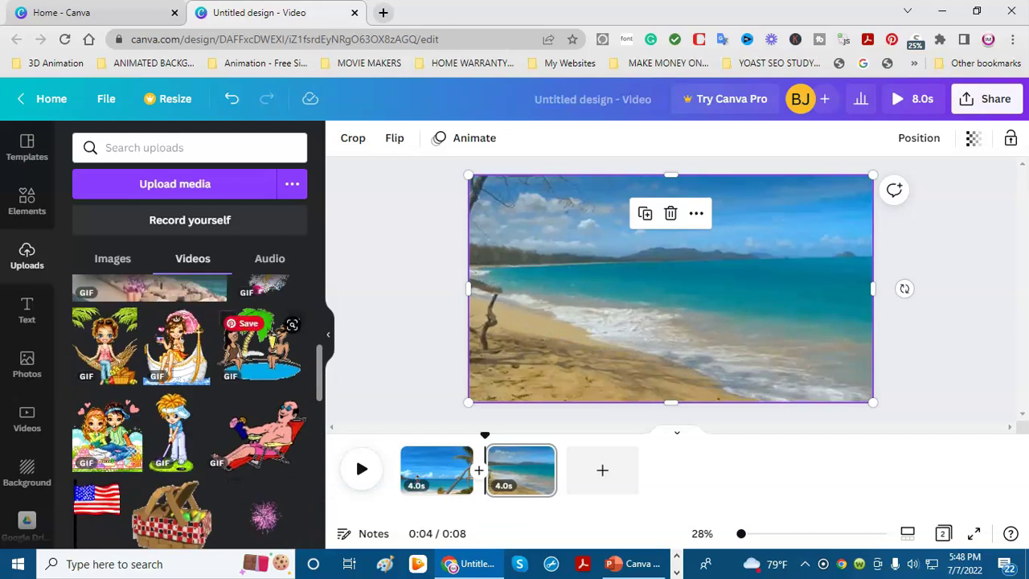
{"action": "left_click", "coordinate": [155, 321]}
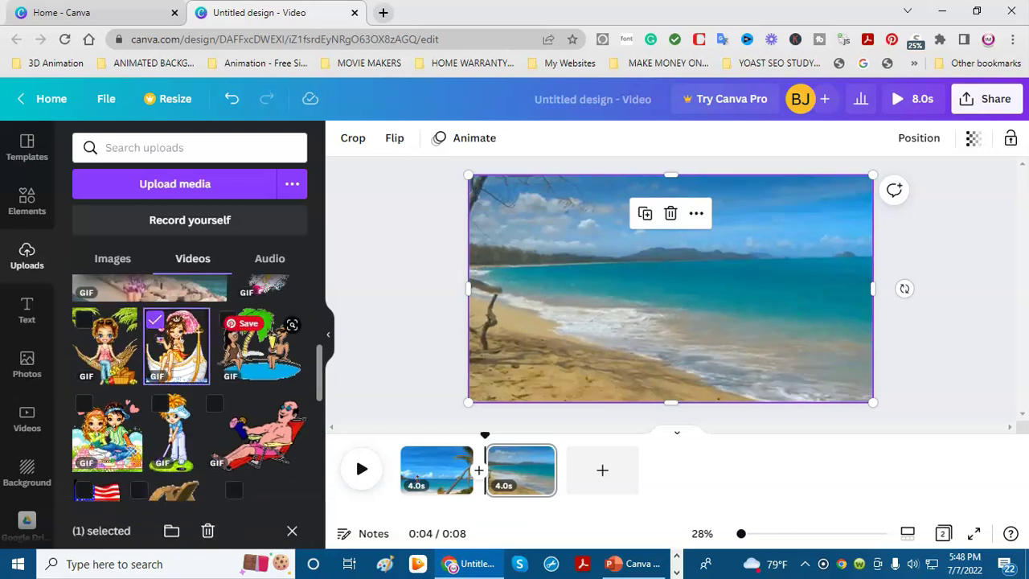
{"action": "left_click", "coordinate": [291, 518]}
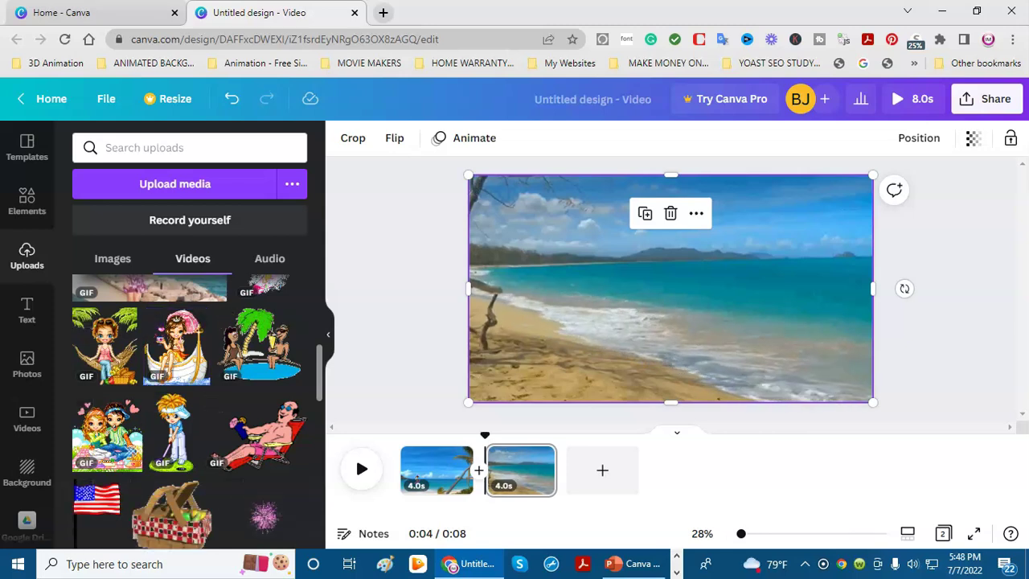
{"action": "left_click_drag", "start_coordinate": [177, 346], "coordinate": [632, 345]}
{"action": "left_click_drag", "start_coordinate": [554, 256], "coordinate": [651, 368]}
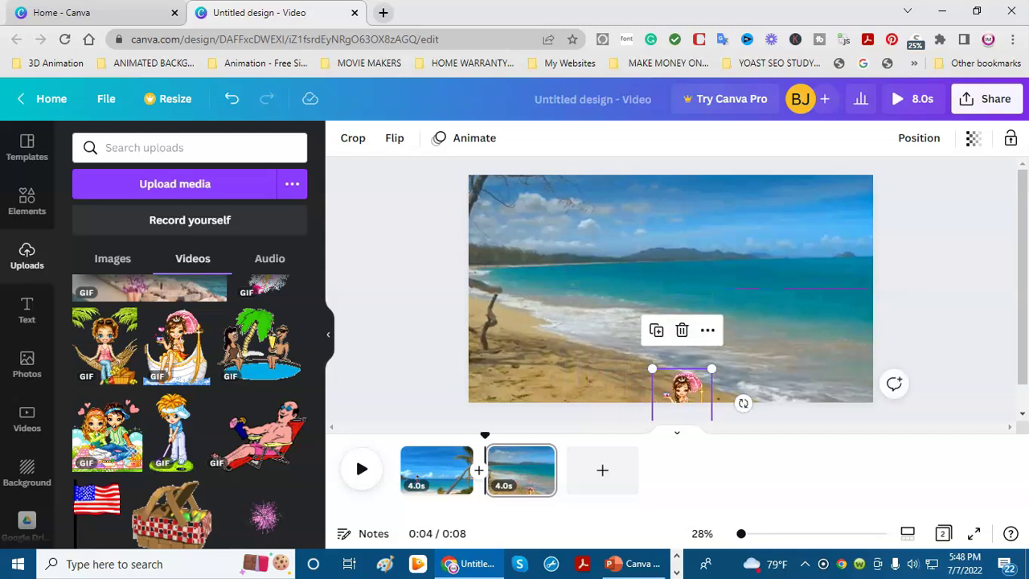
{"action": "left_click_drag", "start_coordinate": [696, 385], "coordinate": [747, 289]}
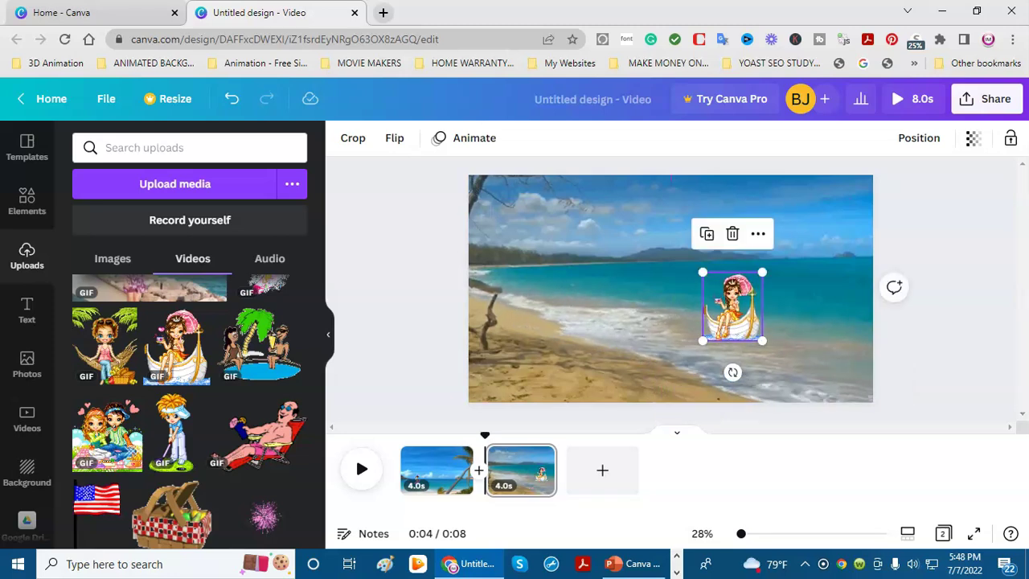
- Add a third page and place the uploaded sunset palm GIF on it, stretched to cover the whole page
{"action": "left_click", "coordinate": [602, 470]}
{"action": "left_click", "coordinate": [395, 138]}
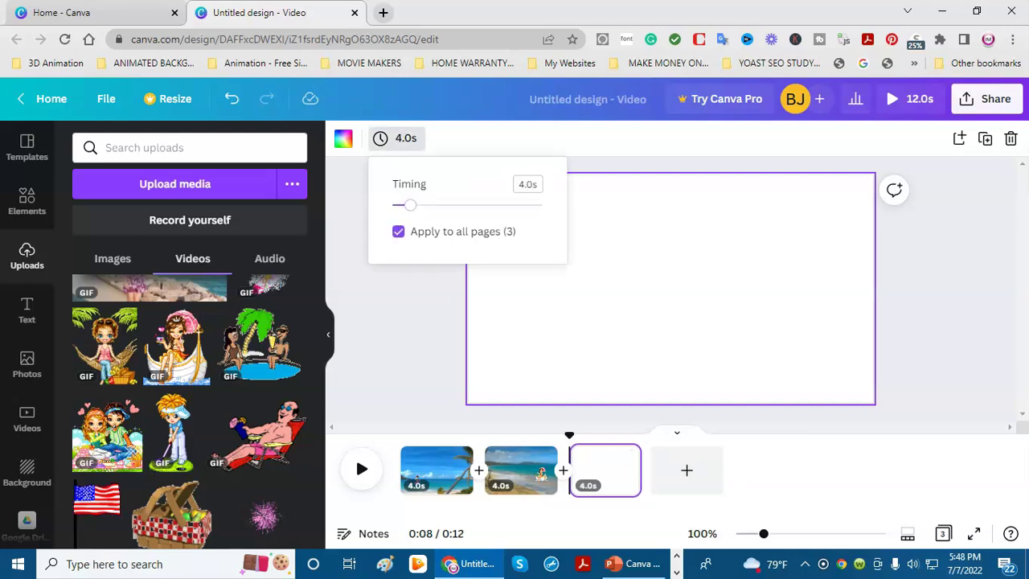
{"action": "scroll", "coordinate": [239, 324], "scroll_direction": "up", "scroll_amount": 10}
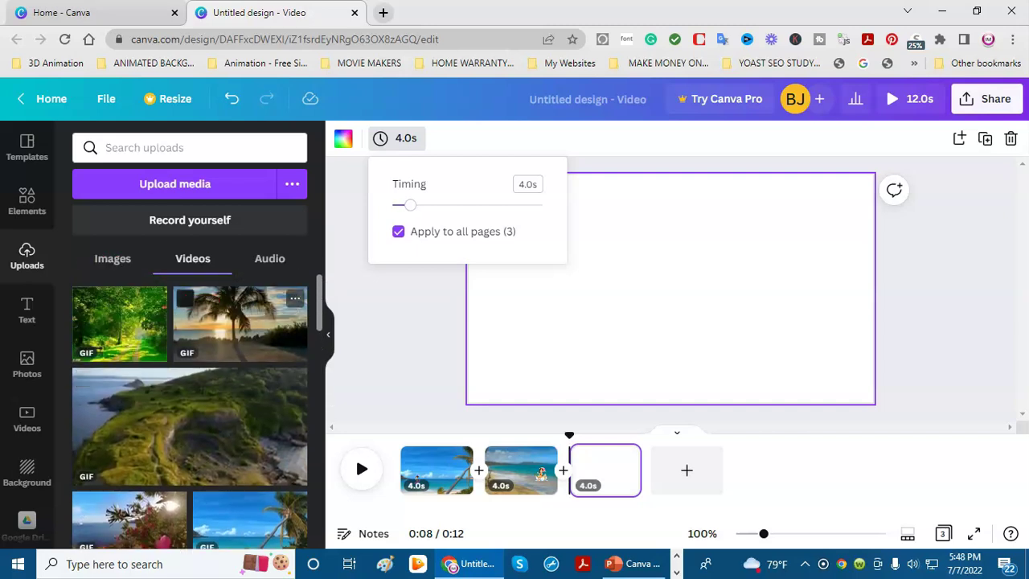
{"action": "left_click", "coordinate": [240, 324]}
{"action": "left_click_drag", "start_coordinate": [509, 198], "coordinate": [469, 175]}
{"action": "left_click_drag", "start_coordinate": [833, 278], "coordinate": [874, 278]}
{"action": "left_click_drag", "start_coordinate": [671, 379], "coordinate": [671, 402]}
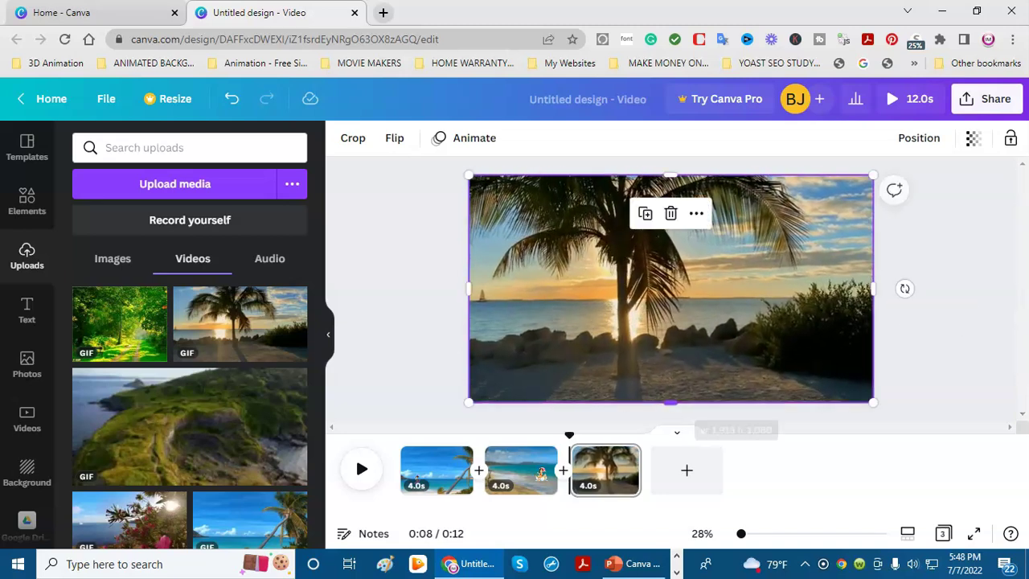
- Add the uploaded GIF of the man in the red beach chair to page 3, shrink it and place it on the sand right of the palm
{"action": "scroll", "coordinate": [190, 386], "scroll_direction": "down", "scroll_amount": 2}
{"action": "scroll", "coordinate": [258, 386], "scroll_direction": "down", "scroll_amount": 3}
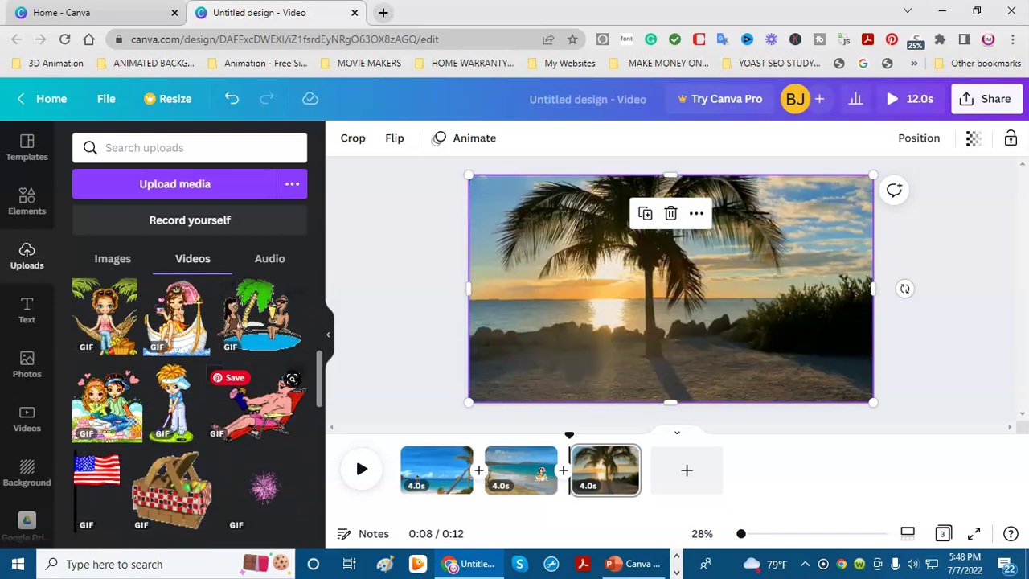
{"action": "left_click", "coordinate": [257, 402]}
{"action": "left_click_drag", "start_coordinate": [553, 198], "coordinate": [661, 282]}
{"action": "left_click_drag", "start_coordinate": [711, 320], "coordinate": [714, 322]}
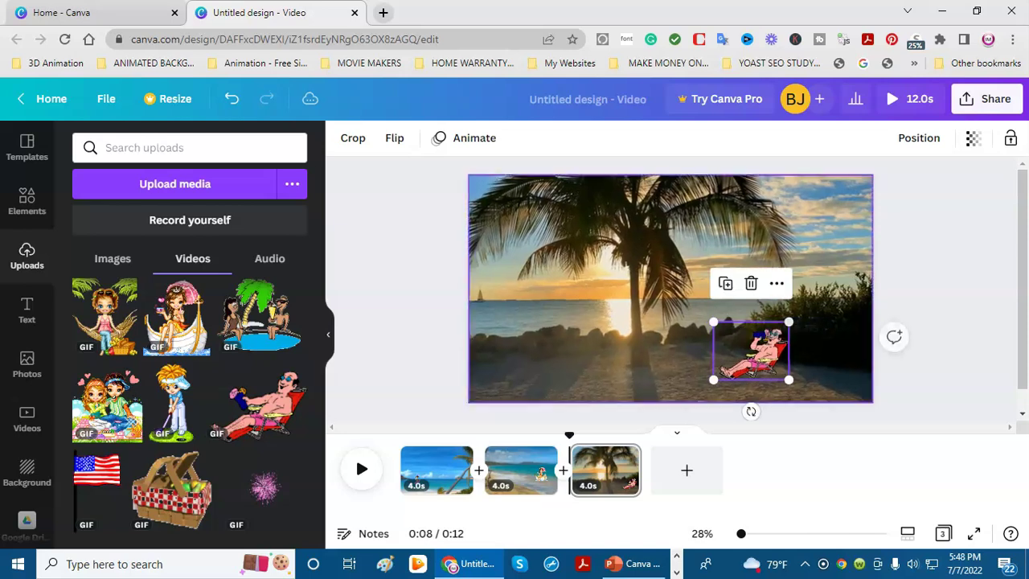
{"action": "left_click_drag", "start_coordinate": [774, 338], "coordinate": [760, 339]}
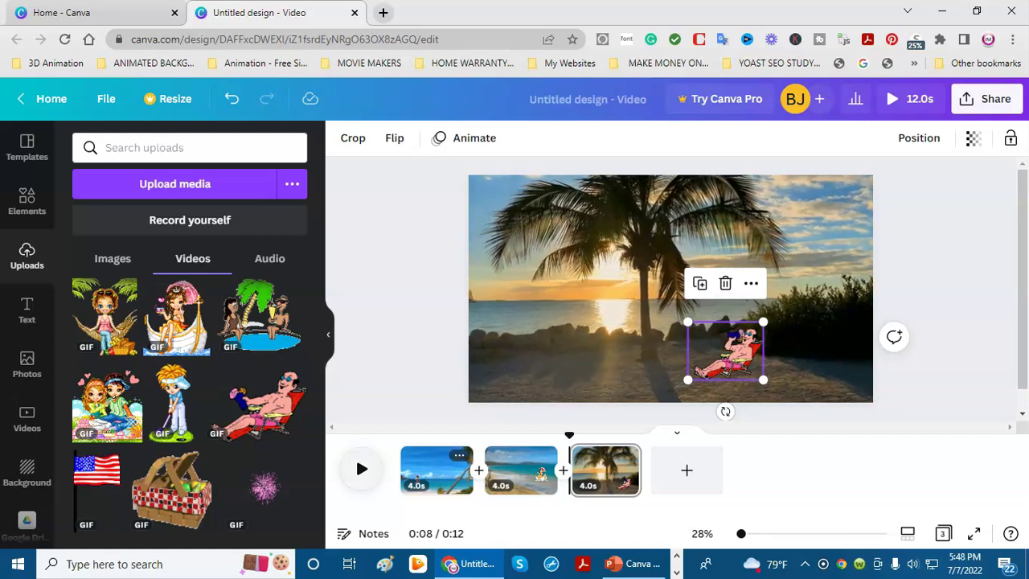
- Play the three-page video from the first page
{"action": "left_click", "coordinate": [428, 472]}
{"action": "left_click", "coordinate": [361, 469]}
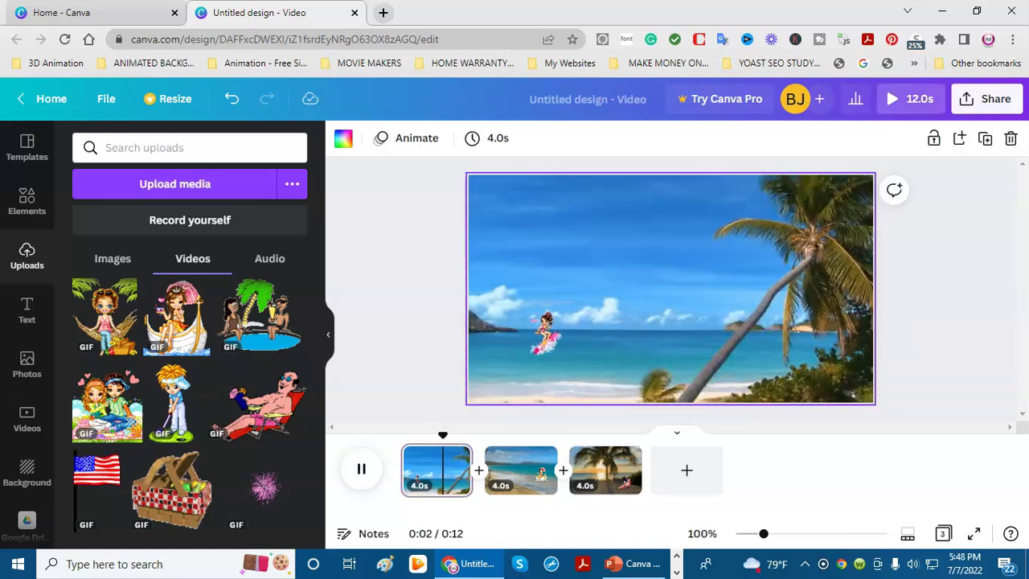